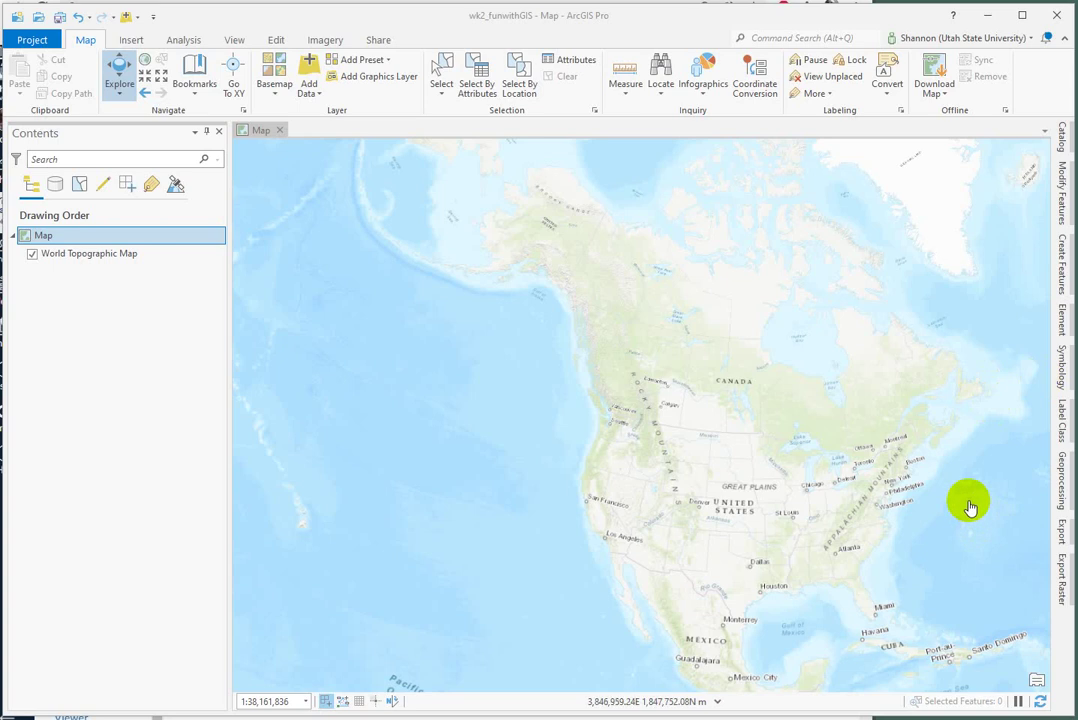
# Browse the AdvGIS_wk1.gdb and Fix_This_Map.gdb geodatabases in the project Catalog.
pyautogui.click(1060, 140)
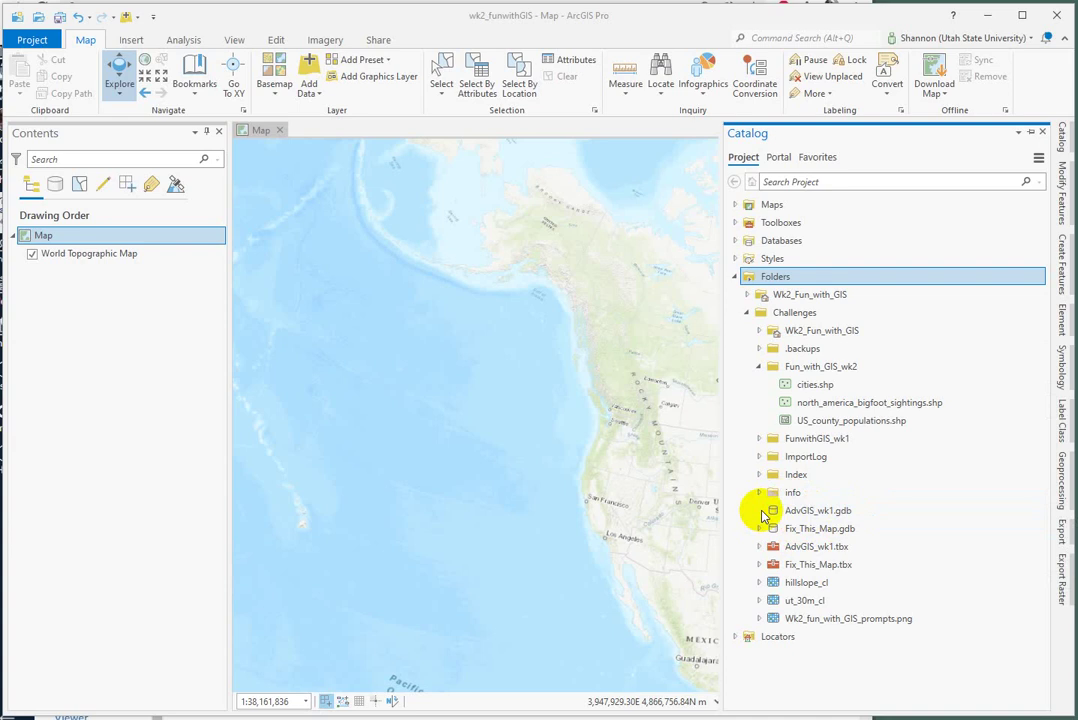
pyautogui.click(764, 511)
pyautogui.click(773, 530)
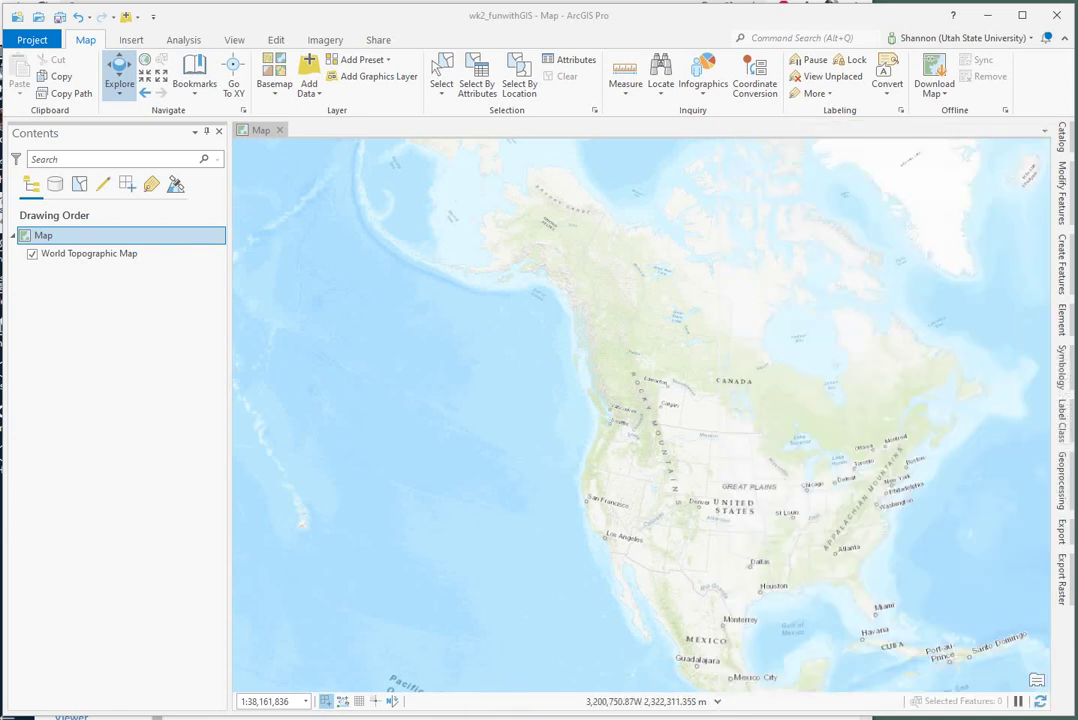
# In File Explorer, go to 4930_WATS_2021 > Challenges > Fun_with_GIS_wk2.
pyautogui.press('super+e')
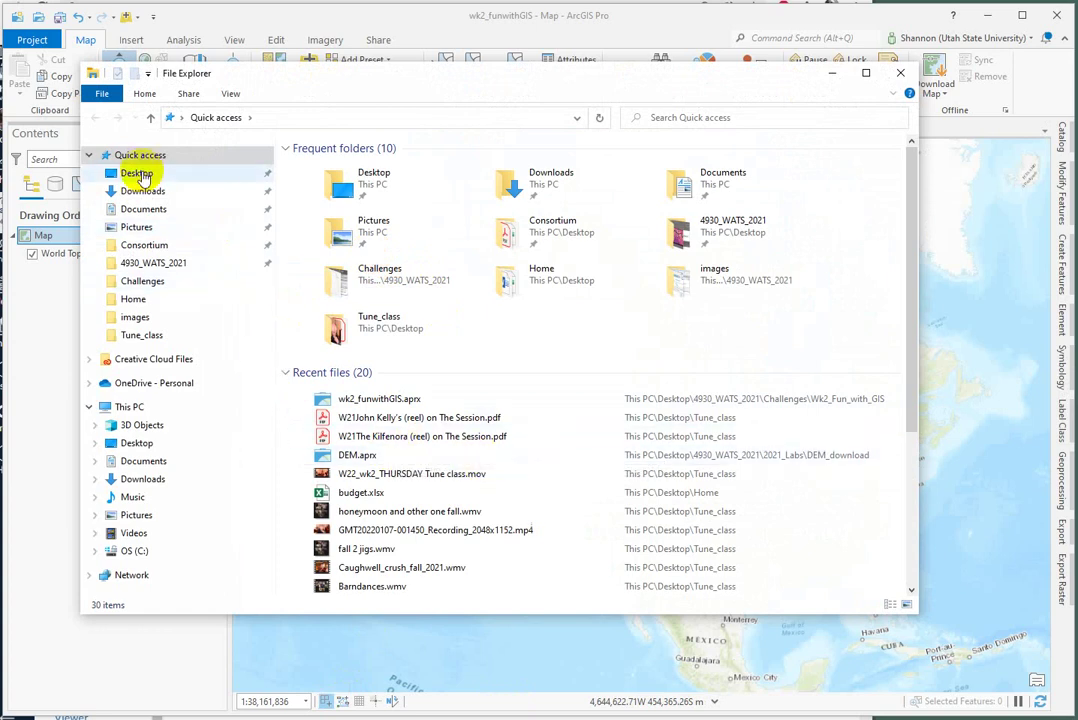
pyautogui.click(146, 265)
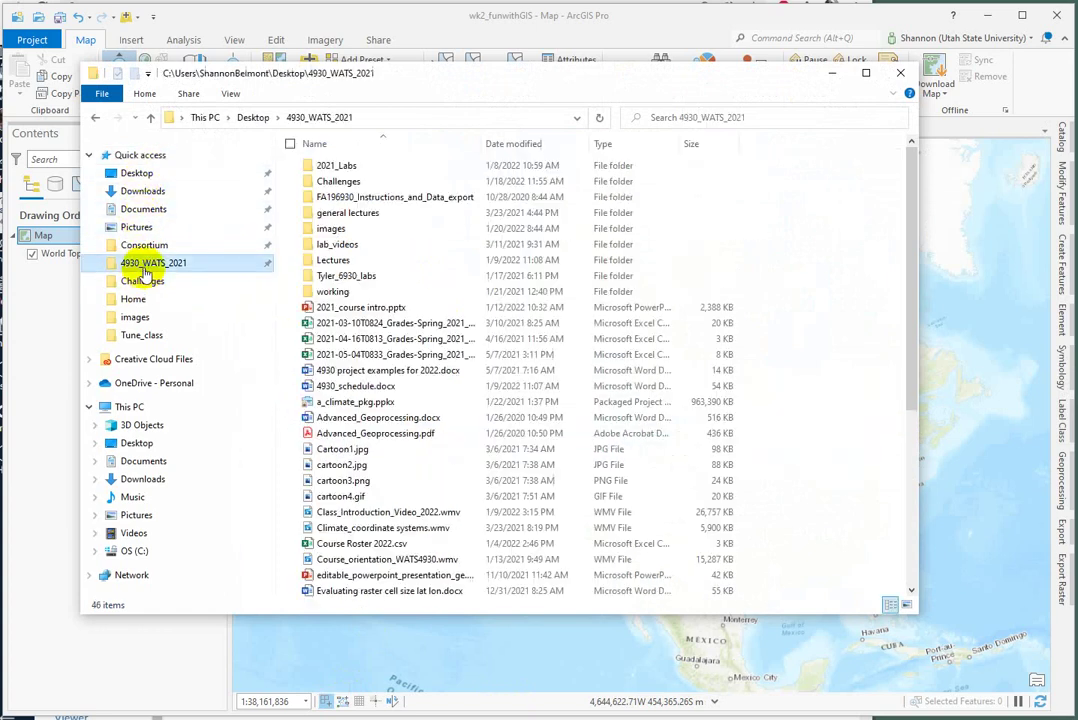
pyautogui.doubleClick(338, 181)
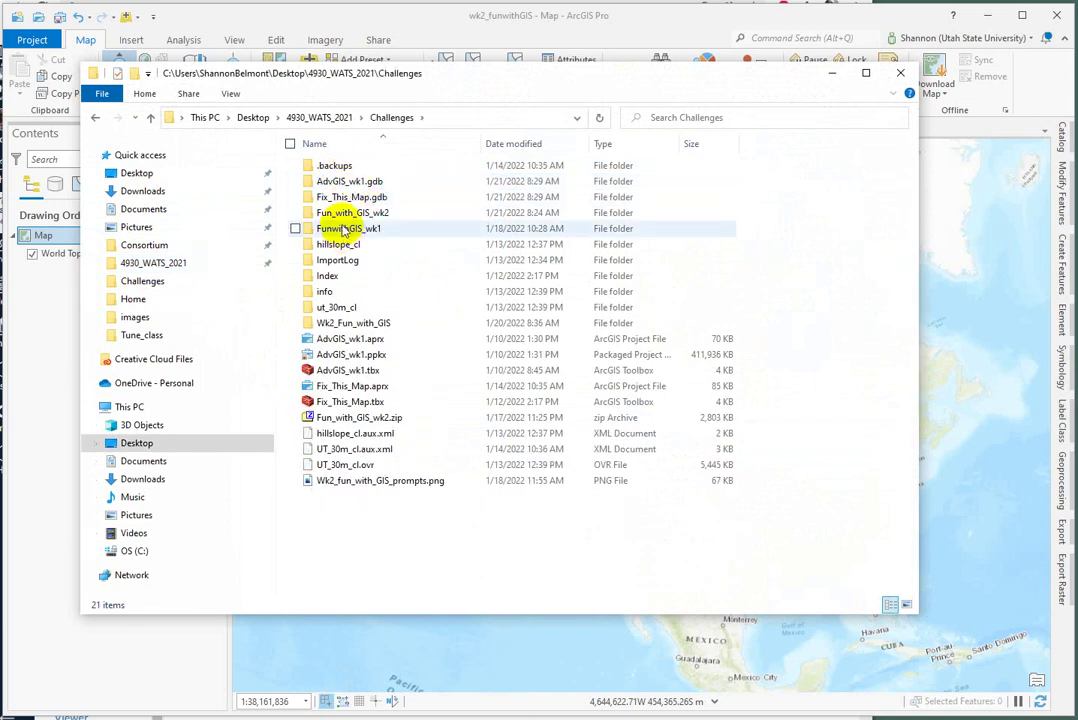
pyautogui.click(341, 214)
pyautogui.doubleClick(341, 214)
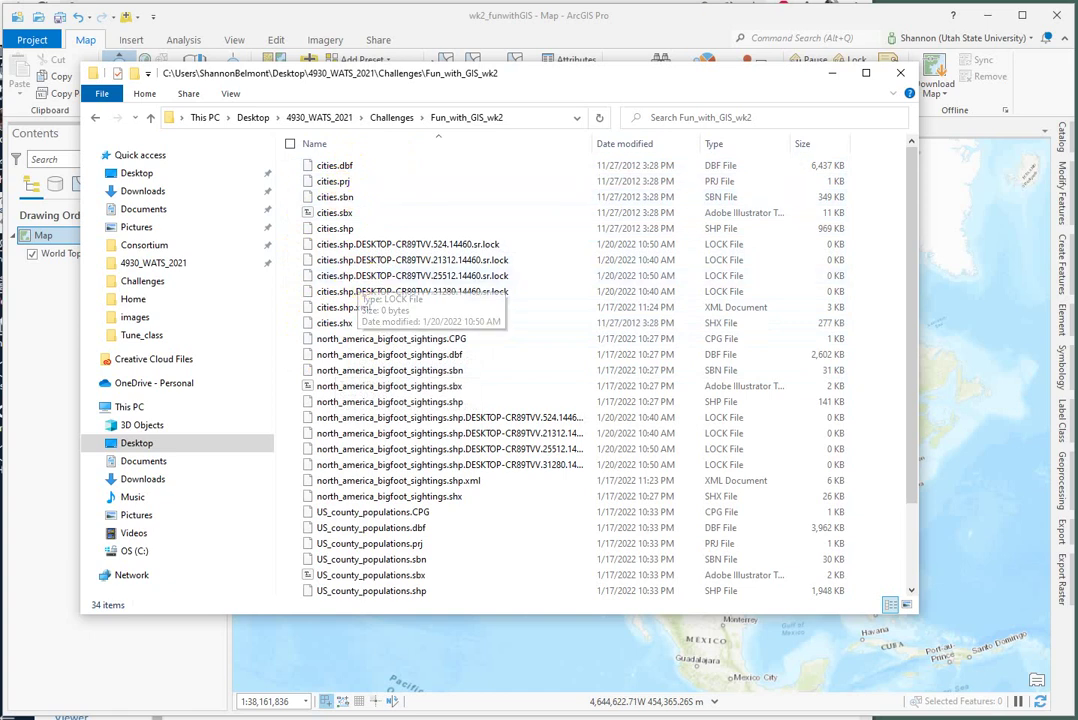
# Add cities, north_america_bigfoot_sightings and US_county_populations shapefiles from Fun_with_GIS_wk2 to the map.
pyautogui.click(530, 22)
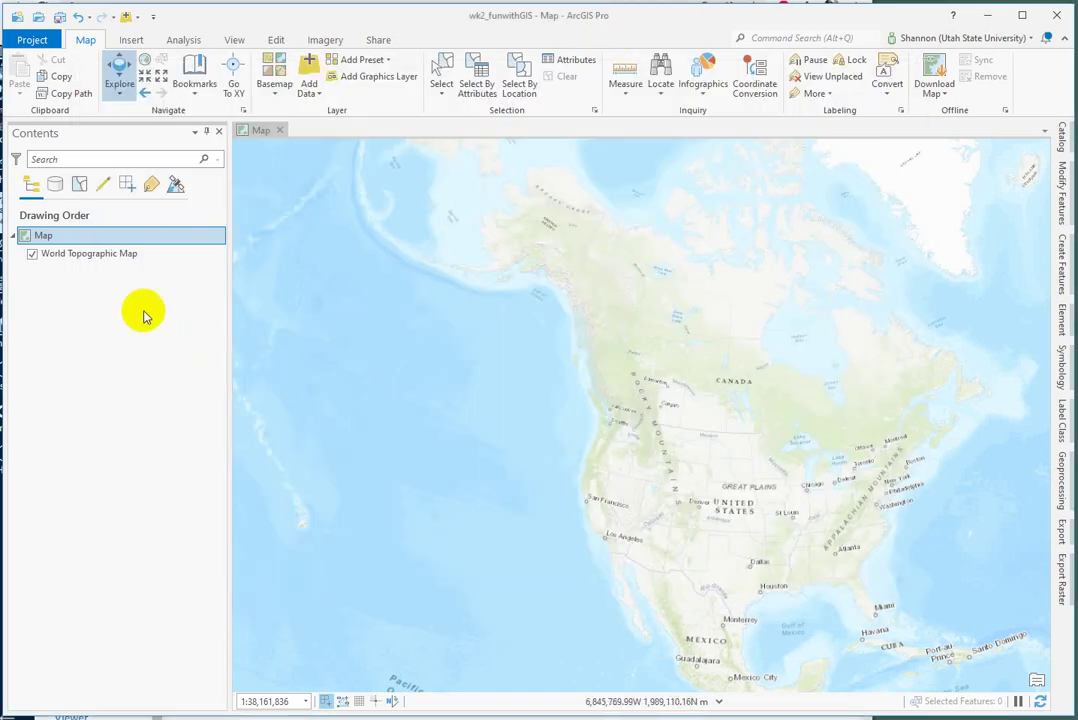
pyautogui.click(309, 66)
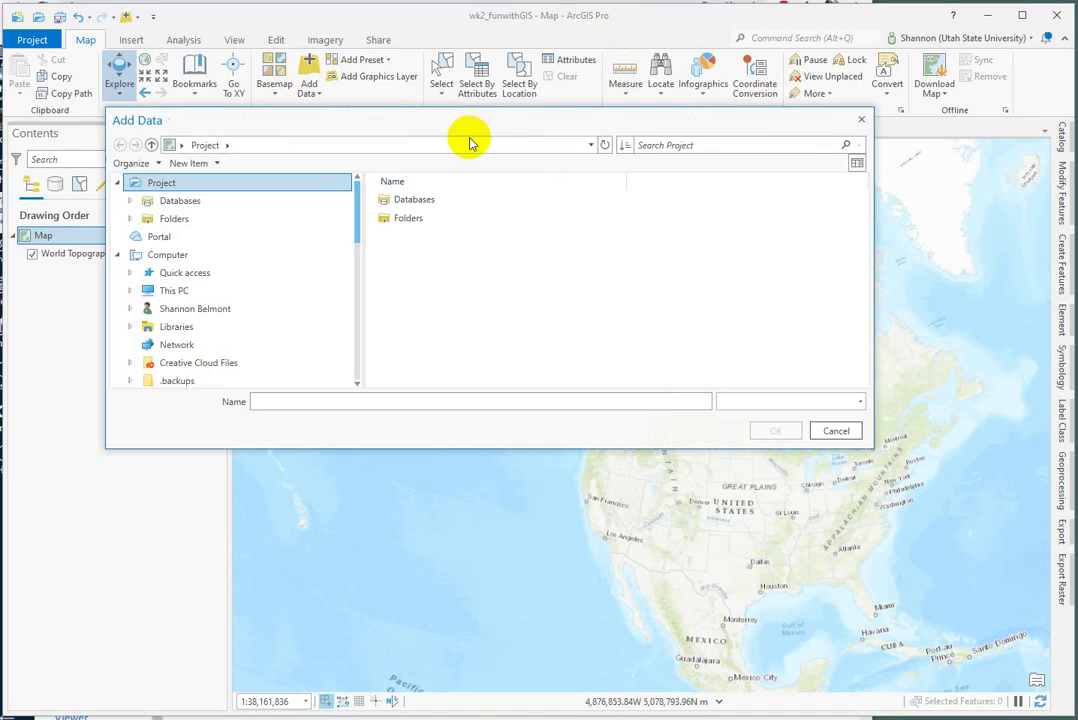
pyautogui.doubleClick(252, 216)
pyautogui.click(420, 201)
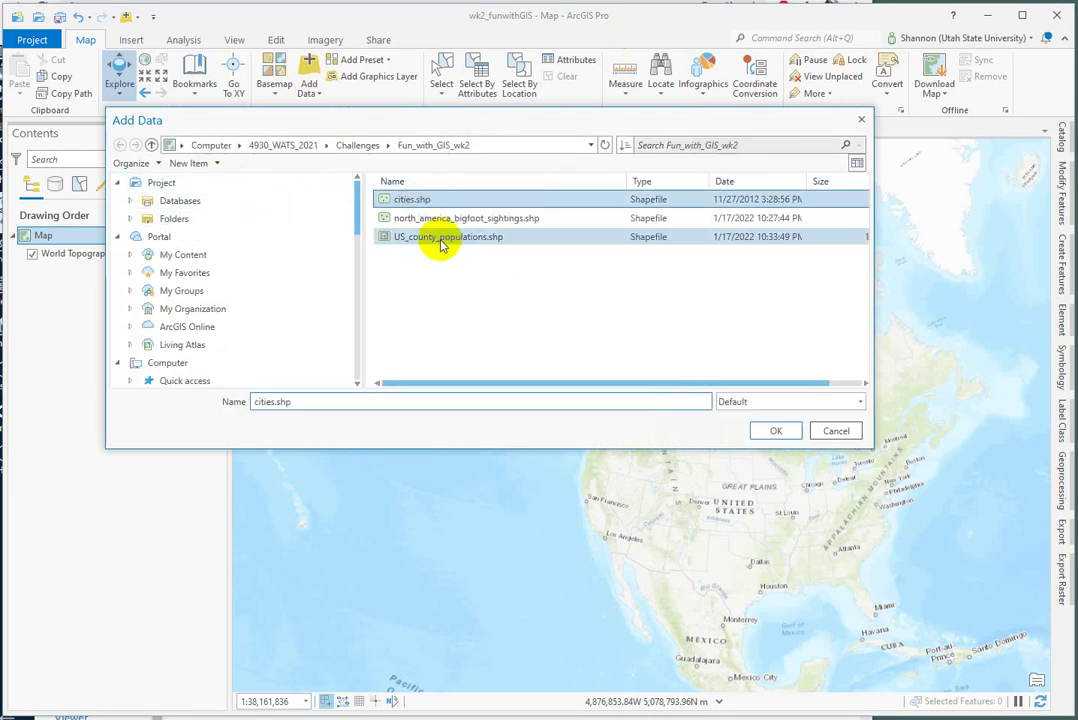
pyautogui.keyDown('shift'); pyautogui.click(445, 240); pyautogui.keyUp('shift')
pyautogui.click(776, 431)
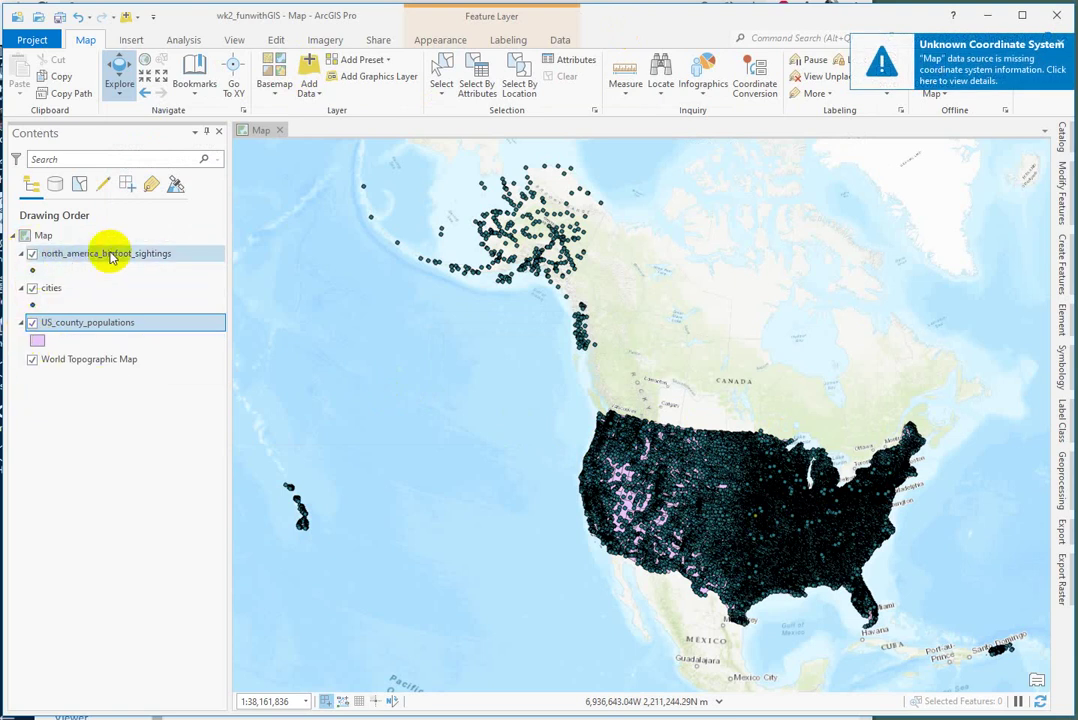
# Hide the cities and US_county_populations layers, keep bigfoot sightings visible, and center the US.
pyautogui.click(33, 323)
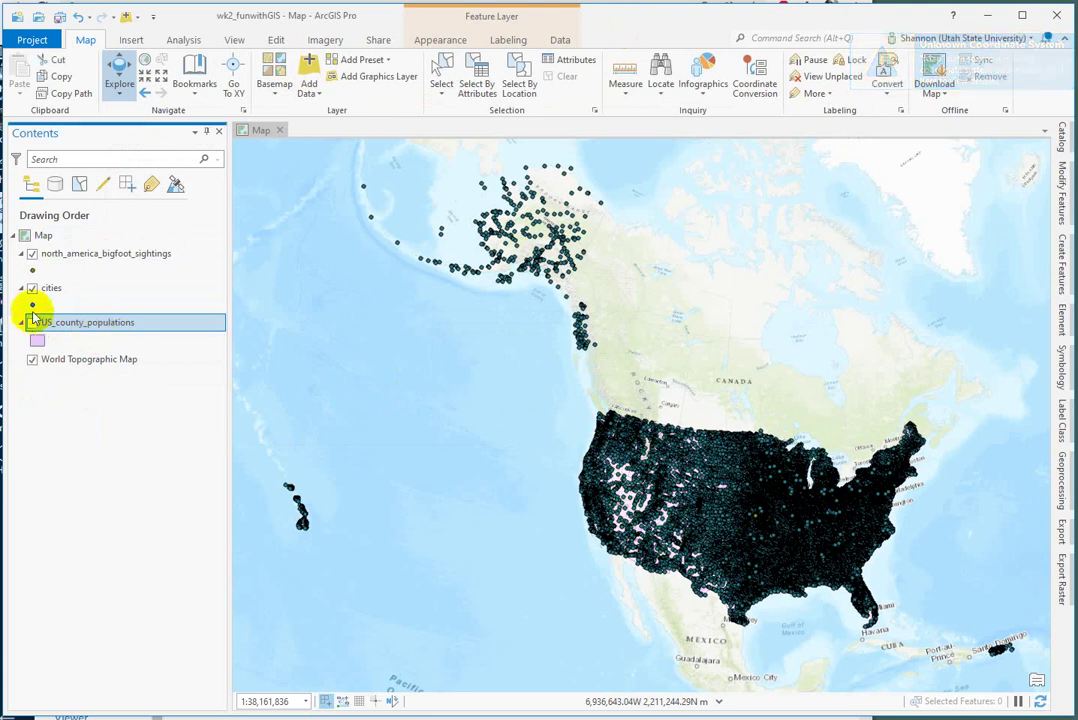
pyautogui.click(32, 256)
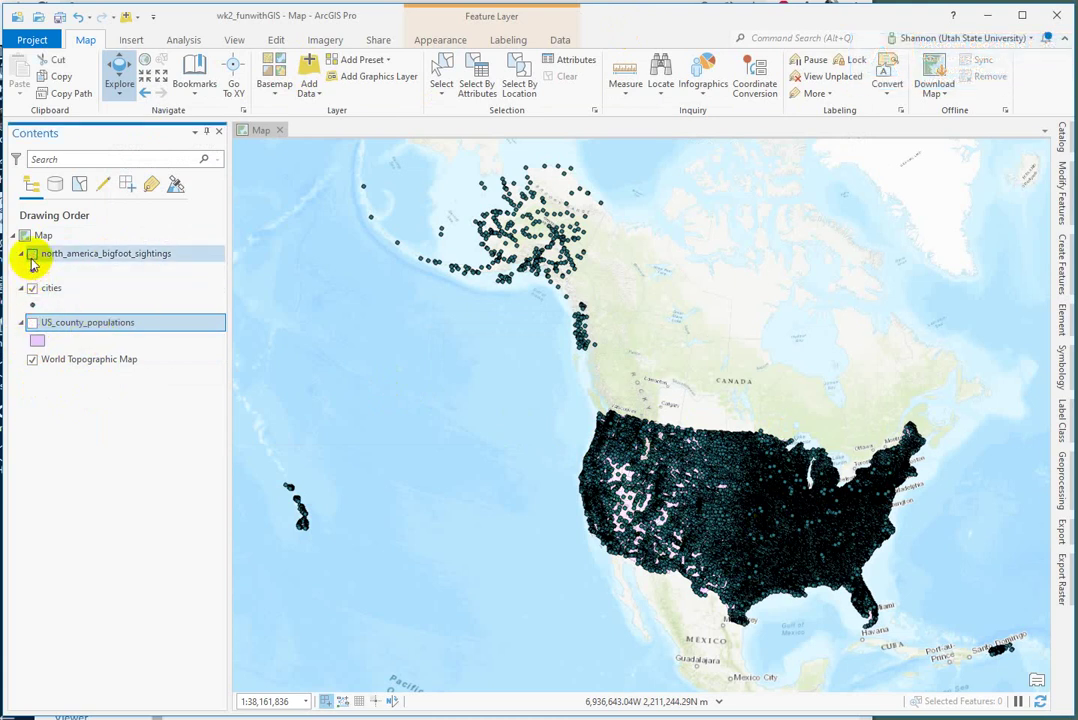
pyautogui.click(32, 288)
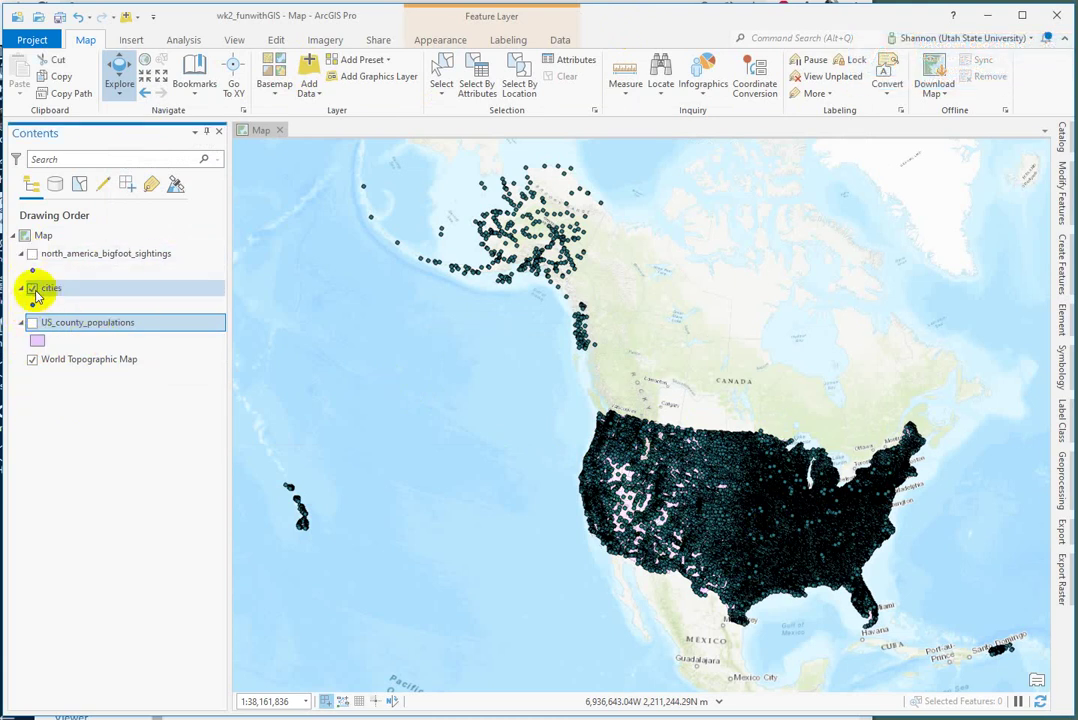
pyautogui.click(32, 256)
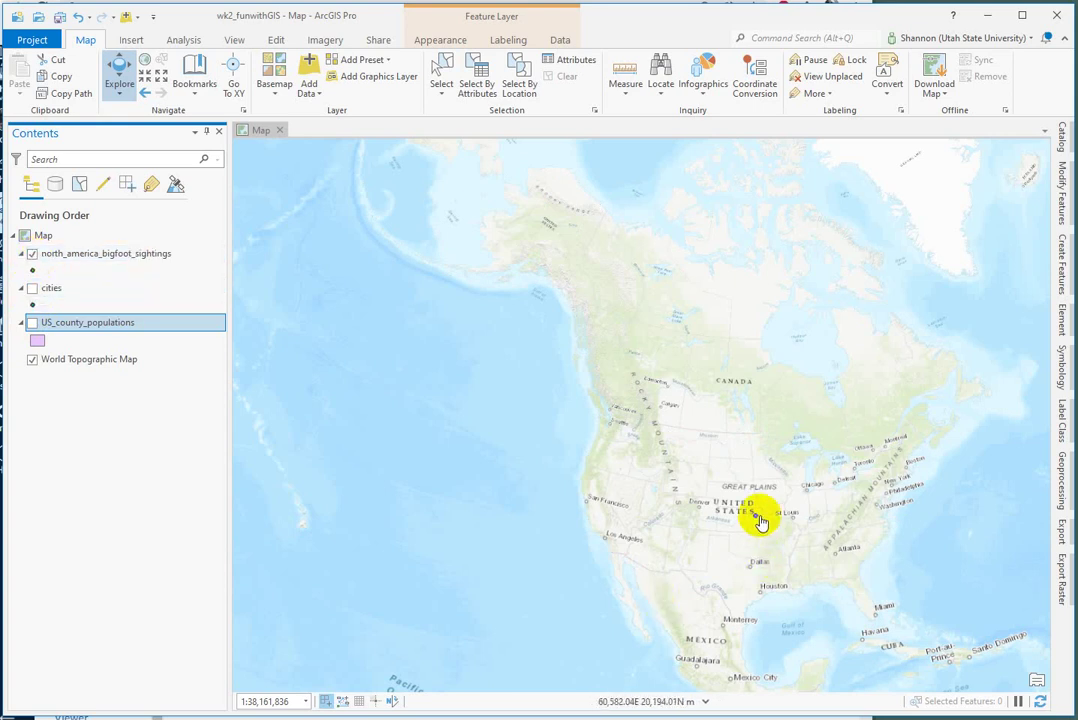
pyautogui.scroll(3, 757, 525)
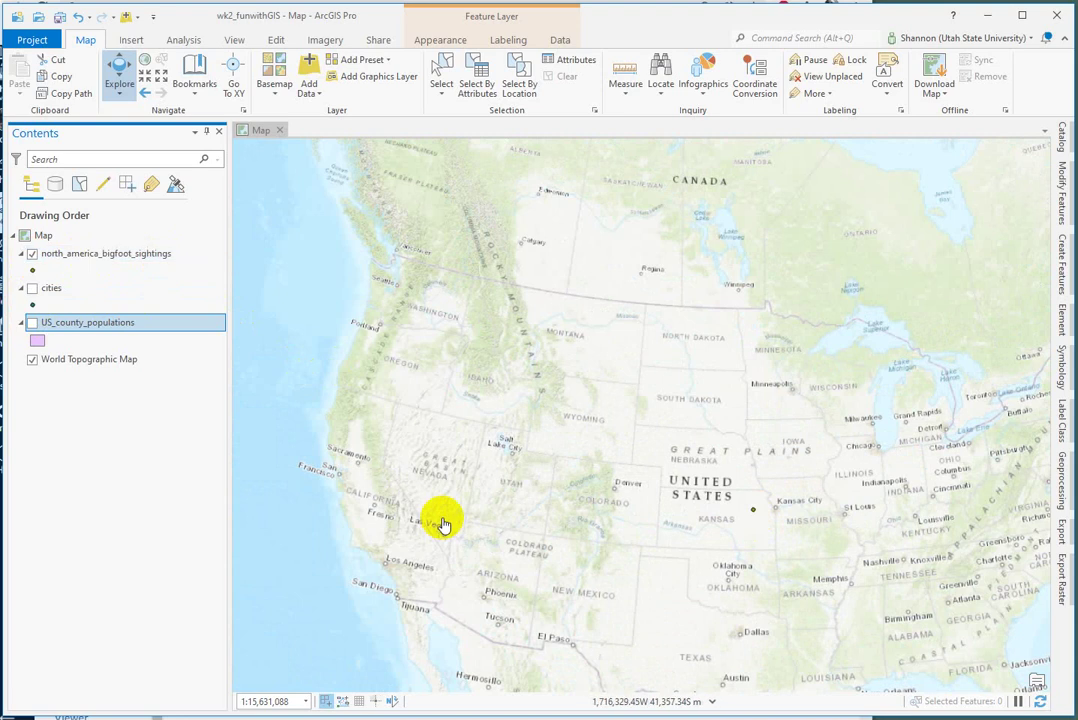
pyautogui.moveTo(626, 570); pyautogui.dragTo(507, 517)
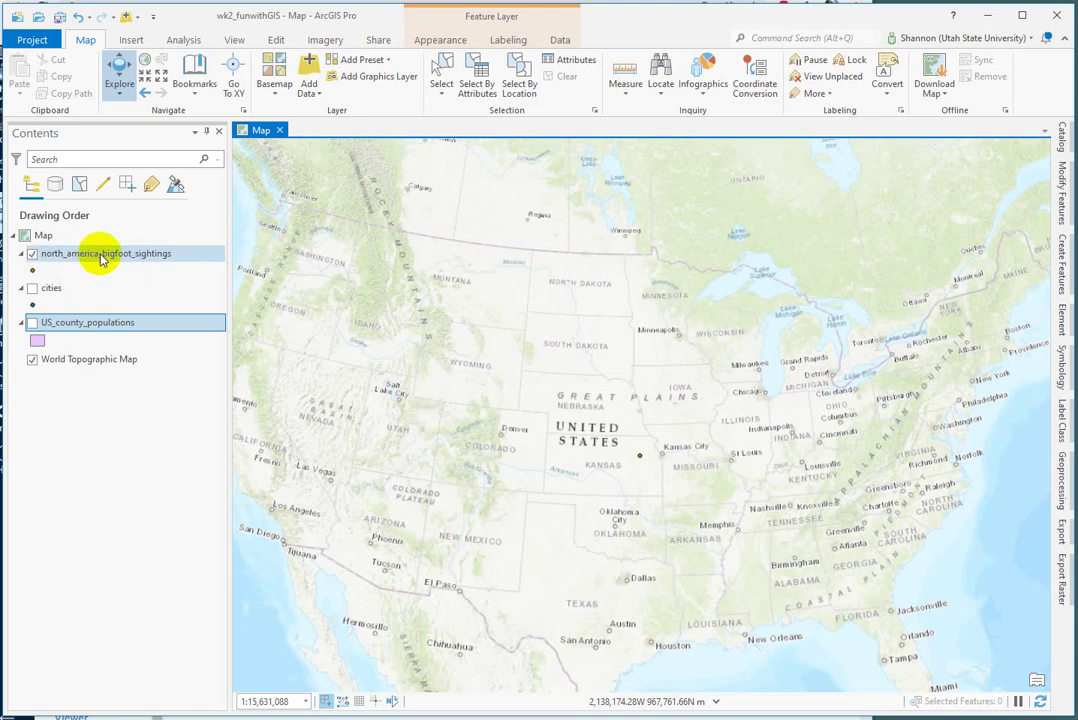
pyautogui.rightClick(103, 260)
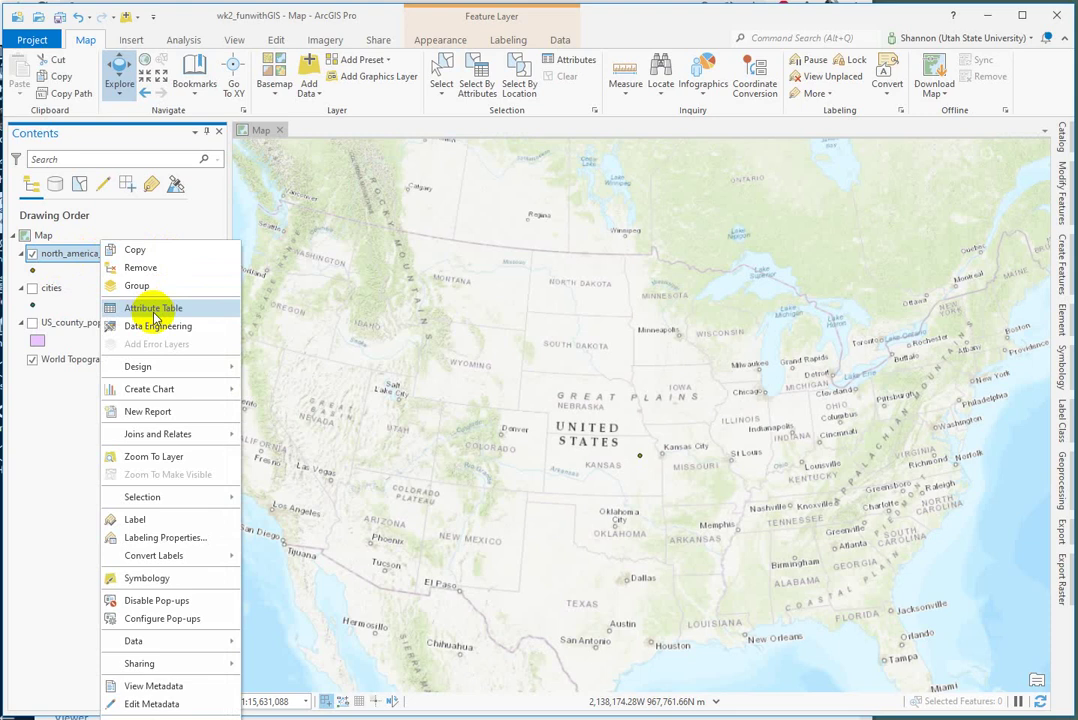
pyautogui.click(153, 309)
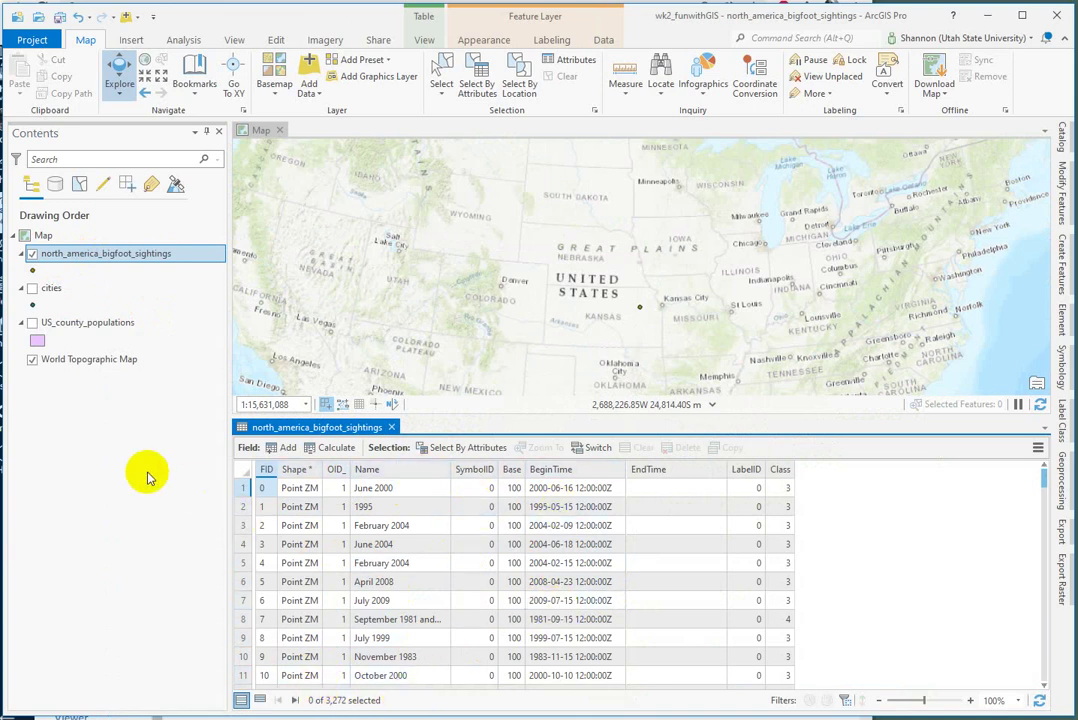
pyautogui.click(393, 428)
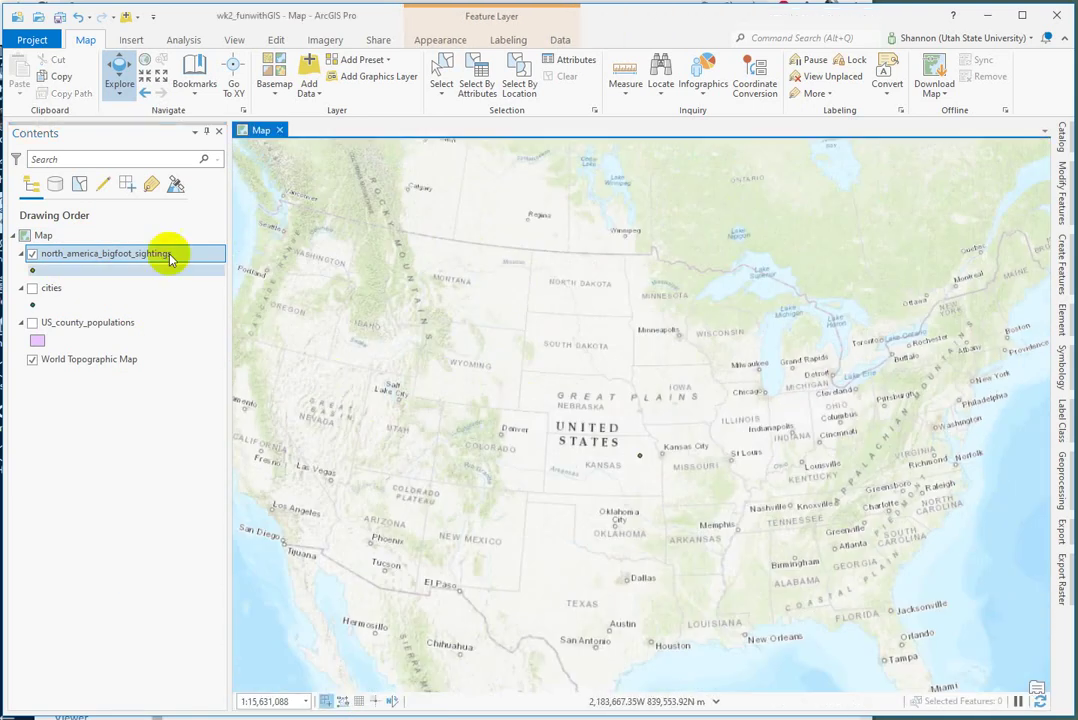
# Zoom the map to the north_america_bigfoot_sightings layer's extent.
pyautogui.rightClick(78, 256)
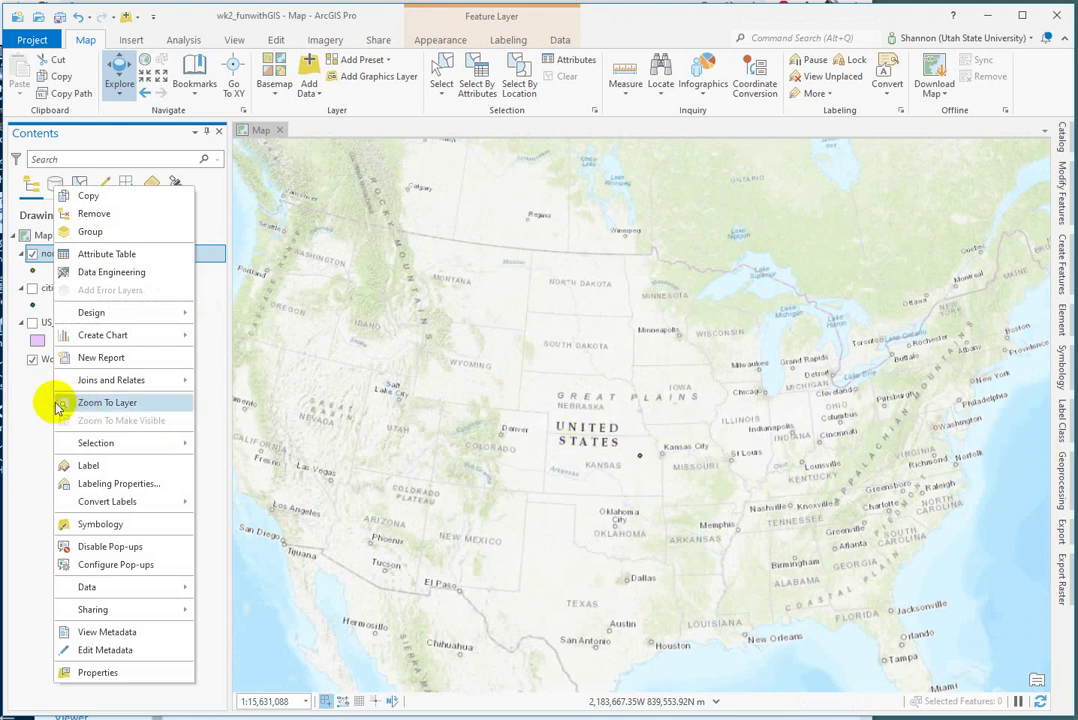
pyautogui.click(105, 403)
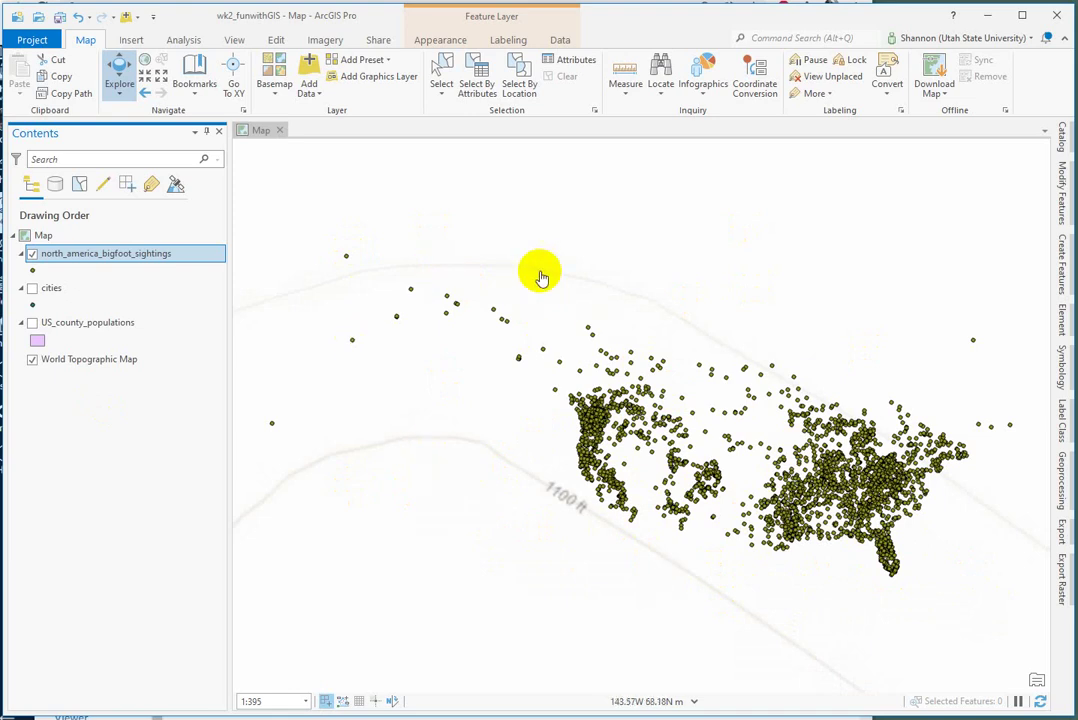
pyautogui.click(624, 74)
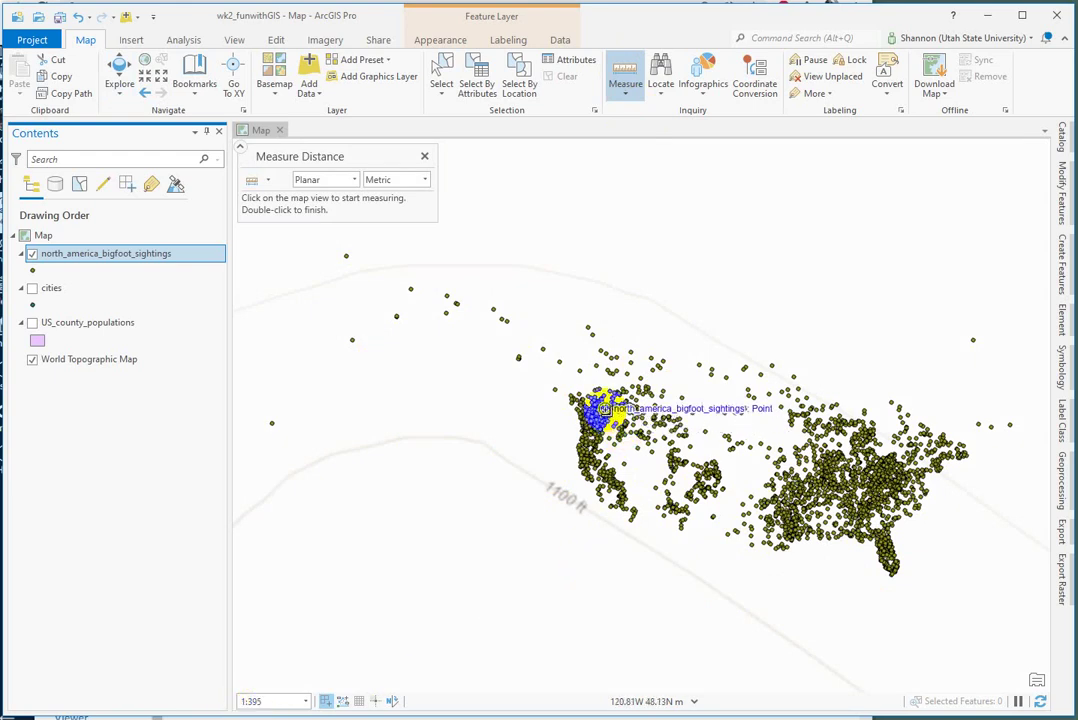
pyautogui.click(349, 284)
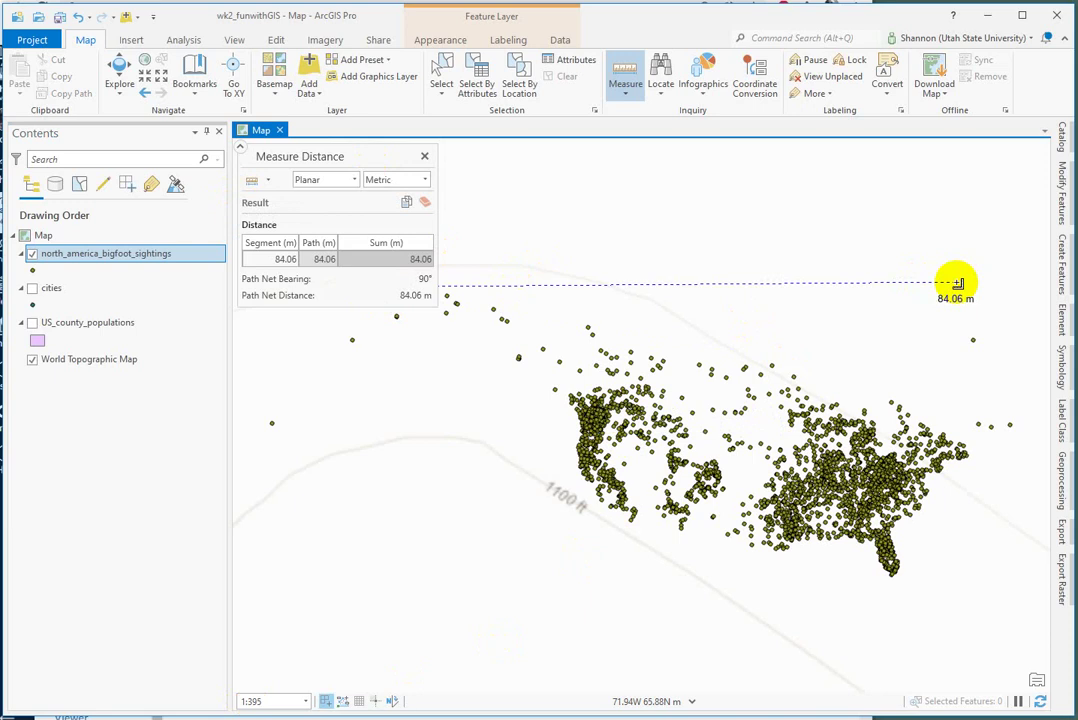
pyautogui.click(424, 157)
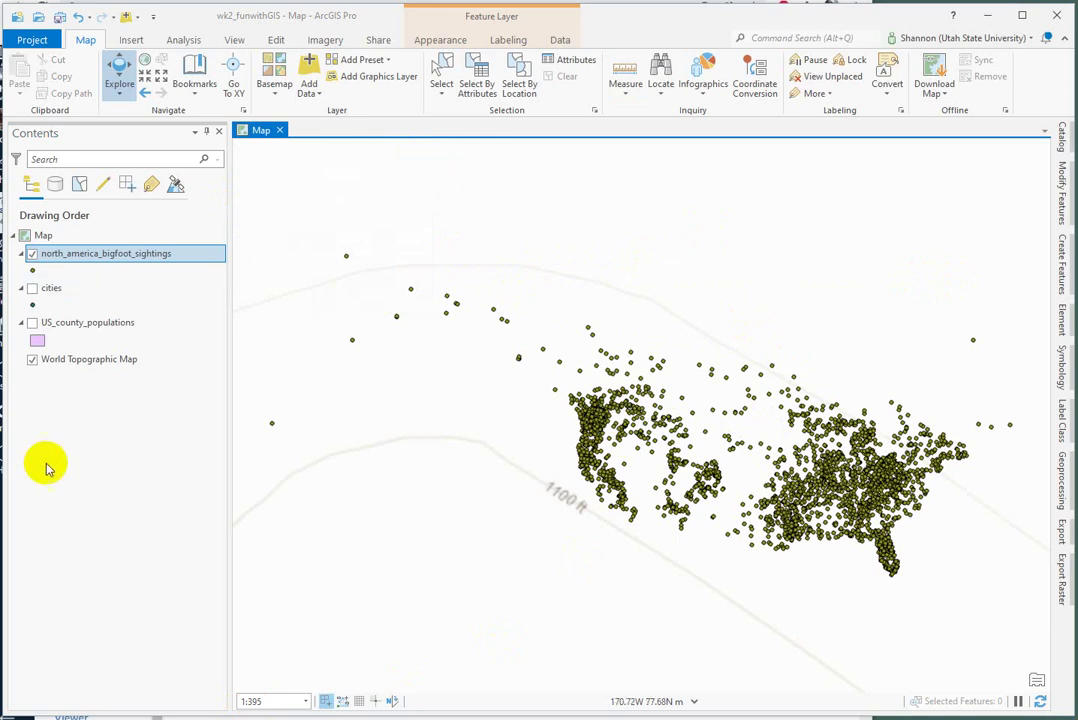
# Show the bigfoot layer's Source Spatial Reference and Extent (Top 69.5, Bottom 25.140995, Left -167.130984).
pyautogui.click(88, 257)
pyautogui.rightClick(88, 257)
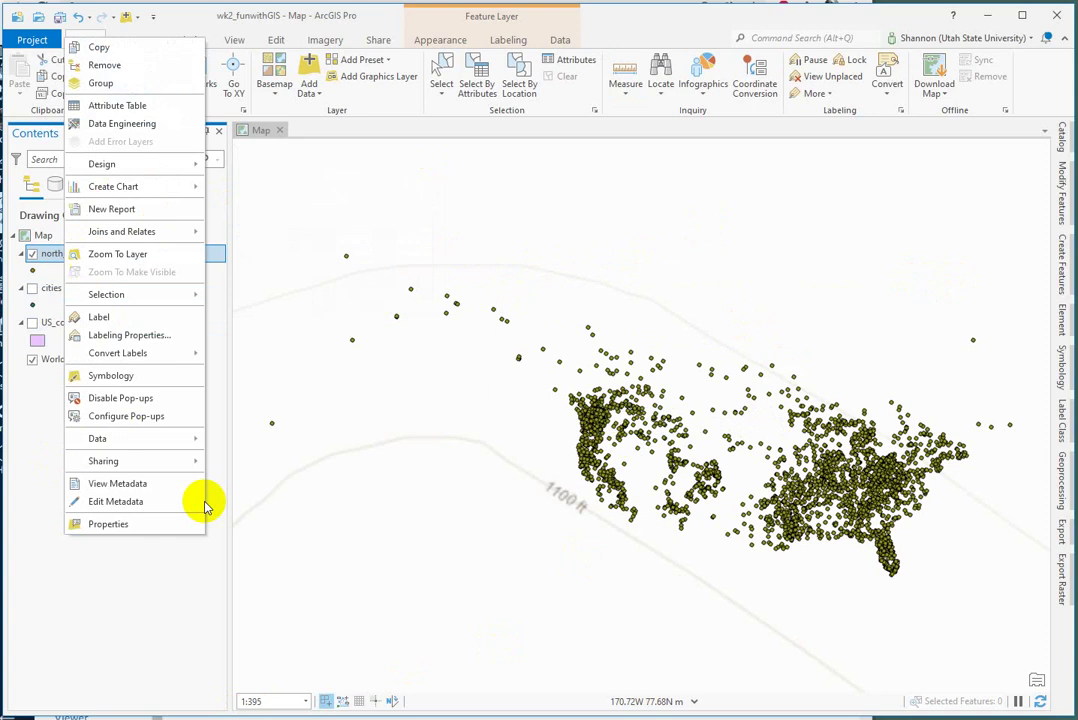
pyautogui.click(144, 522)
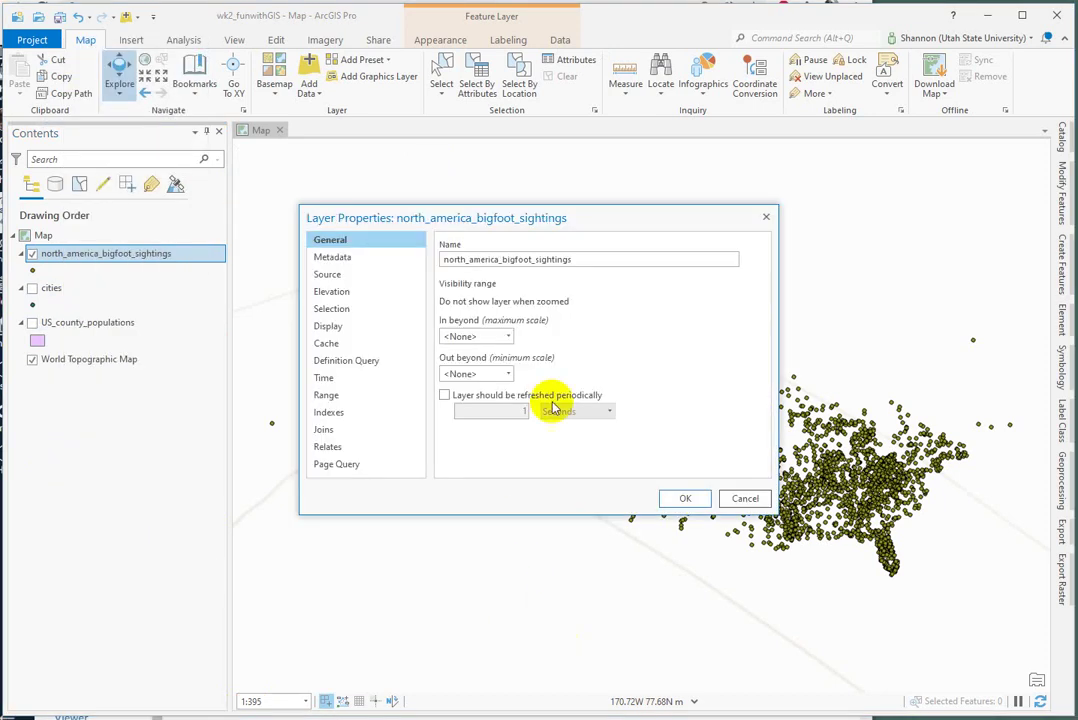
pyautogui.click(330, 278)
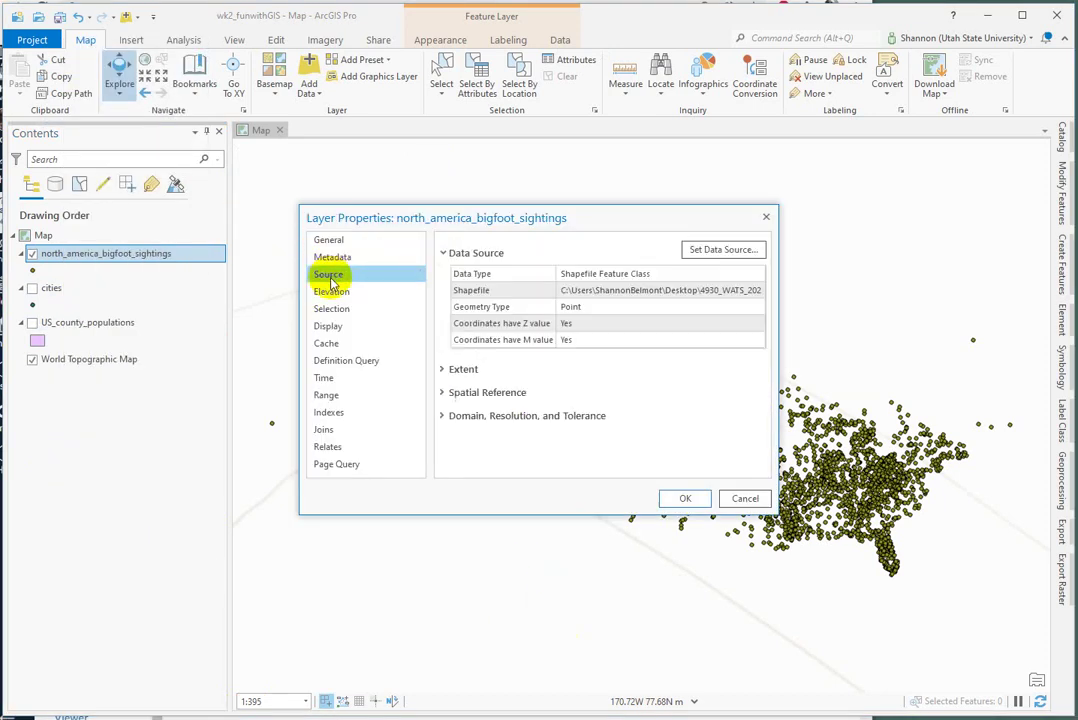
pyautogui.click(472, 395)
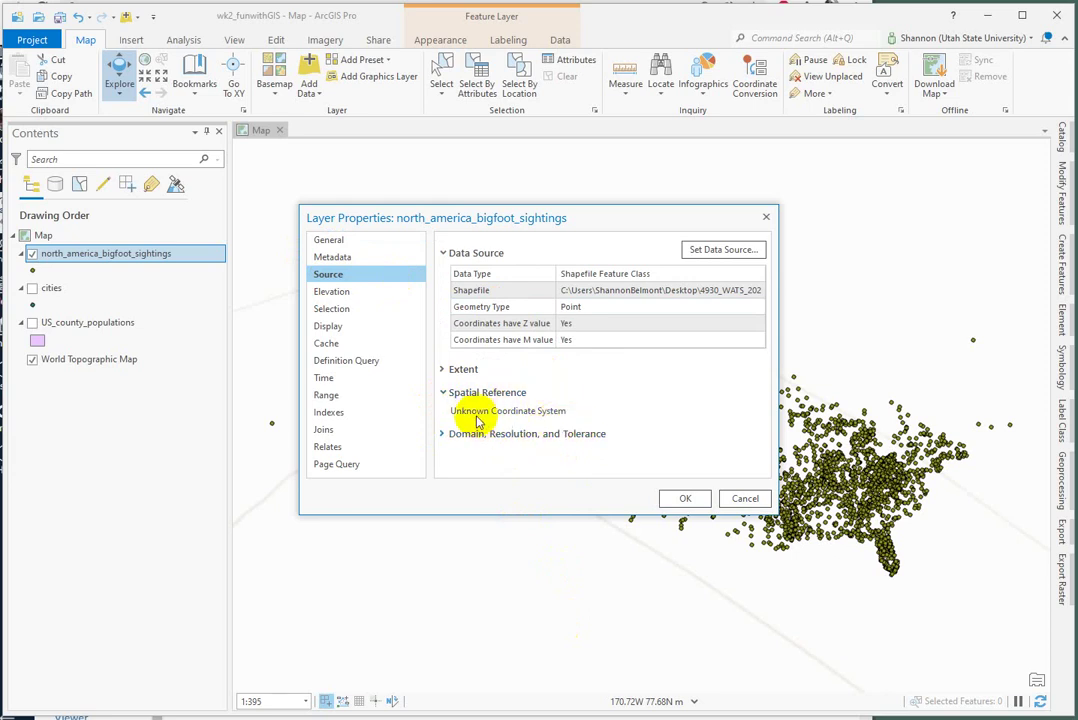
pyautogui.click(445, 372)
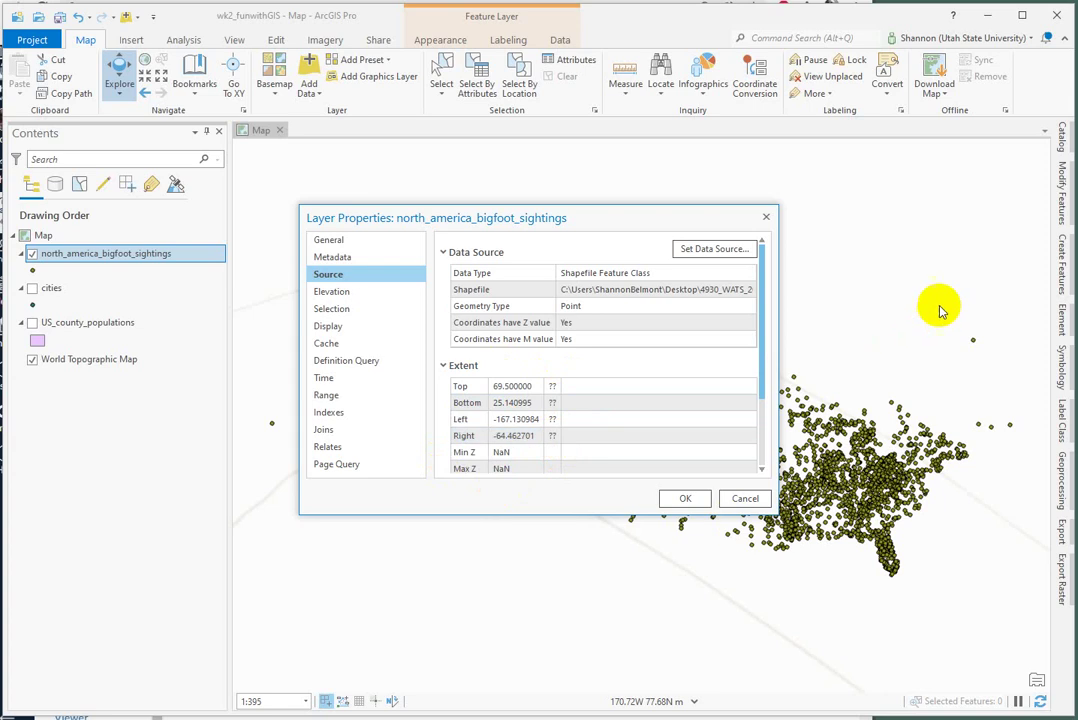
pyautogui.hotkey('alt', 'Tab')
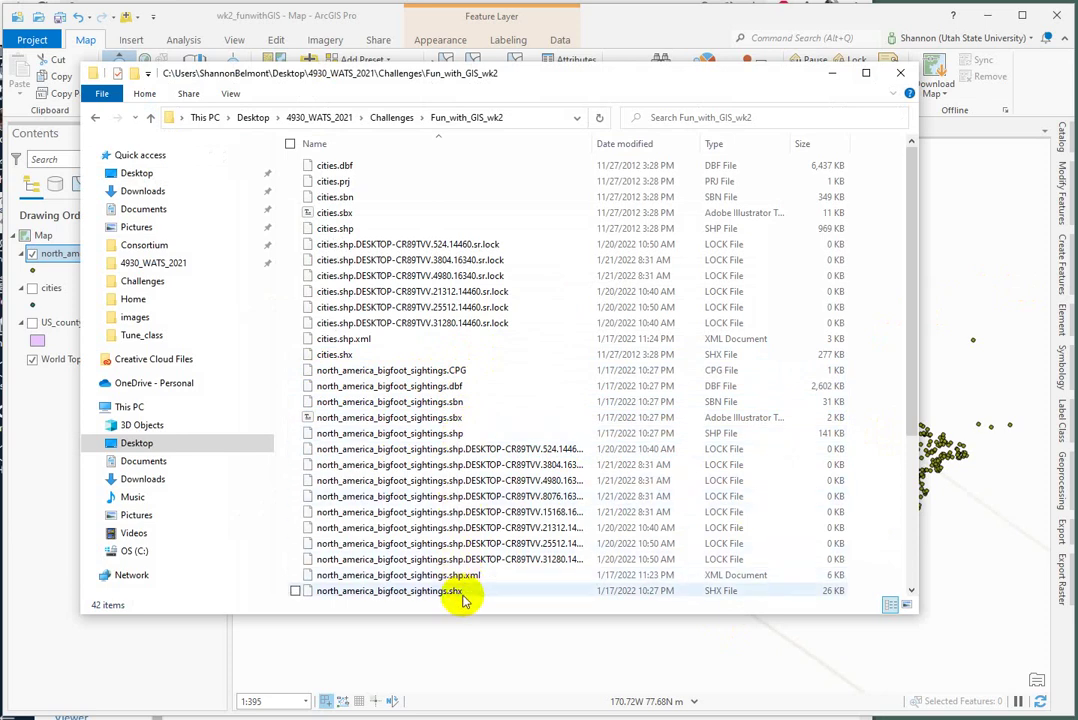
pyautogui.click(830, 77)
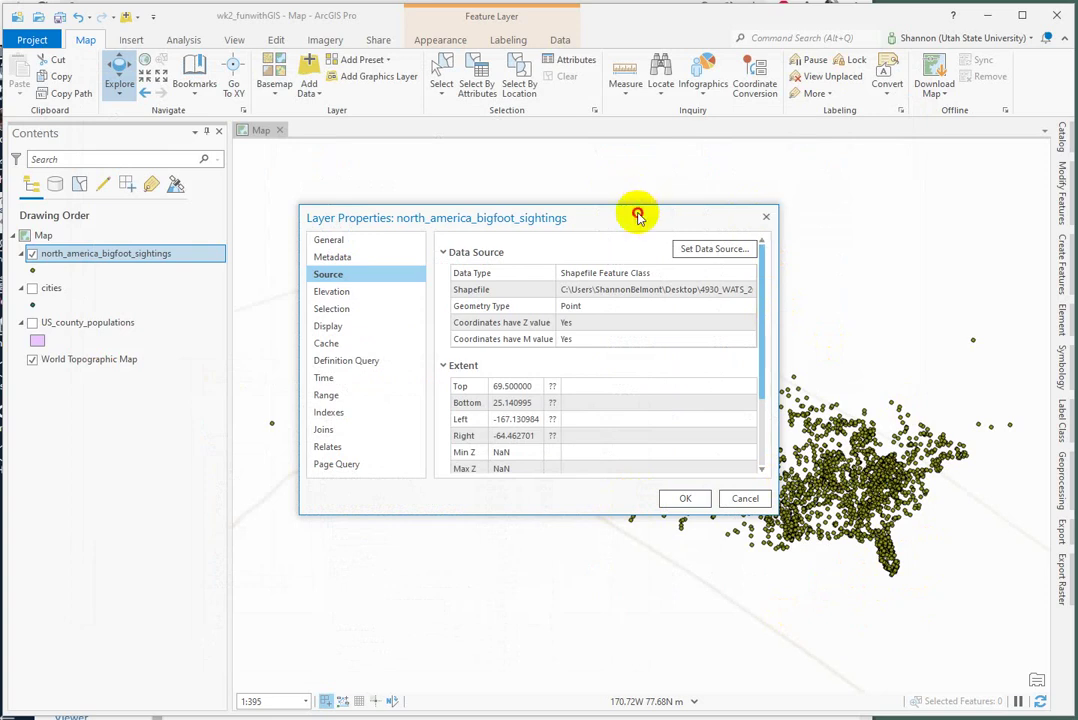
# Move the Layer Properties dialog to the lower left and inspect the Top, Bottom, Left, Right extent values.
pyautogui.moveTo(638, 212); pyautogui.dragTo(392, 257)
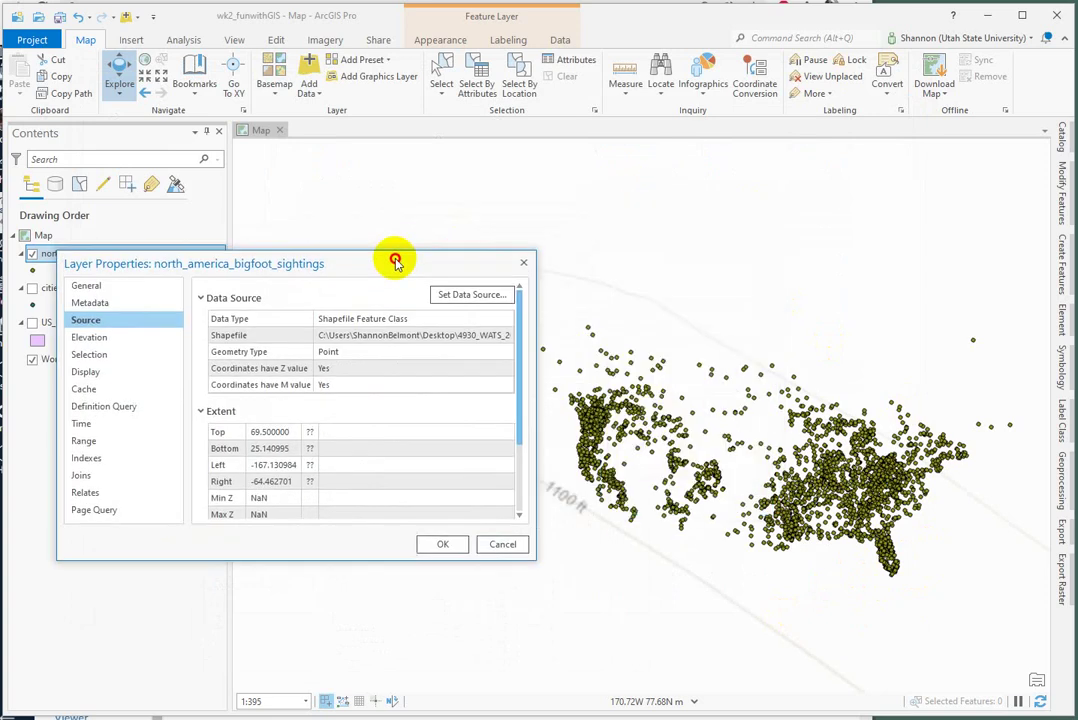
pyautogui.click(312, 449)
pyautogui.click(313, 499)
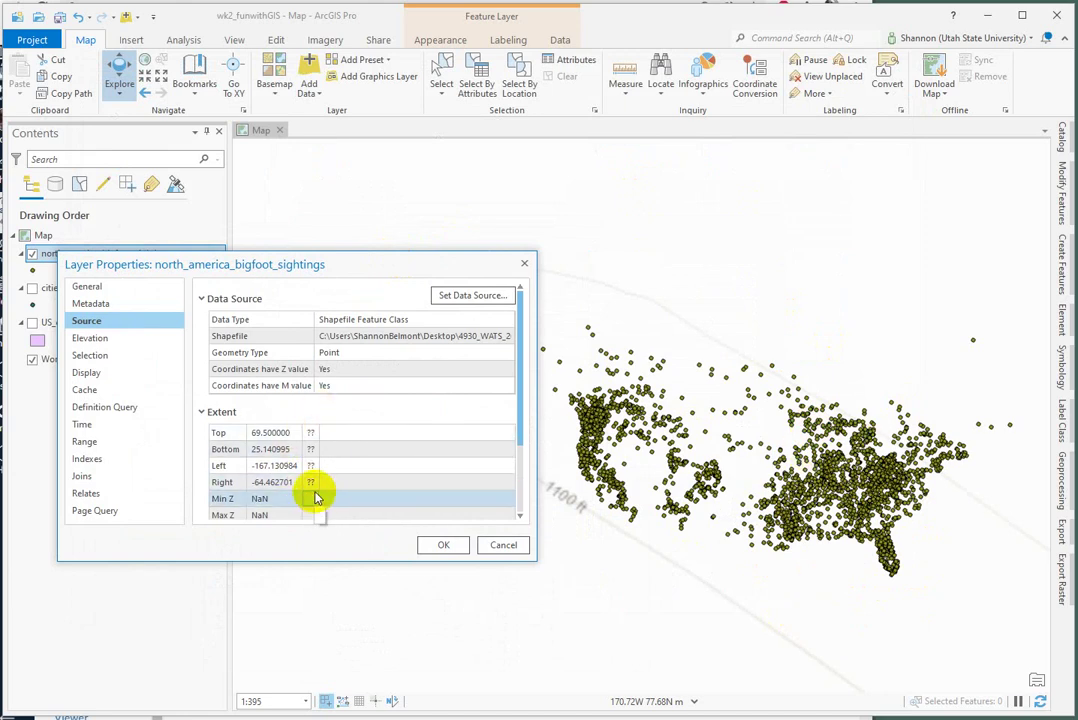
pyautogui.click(326, 484)
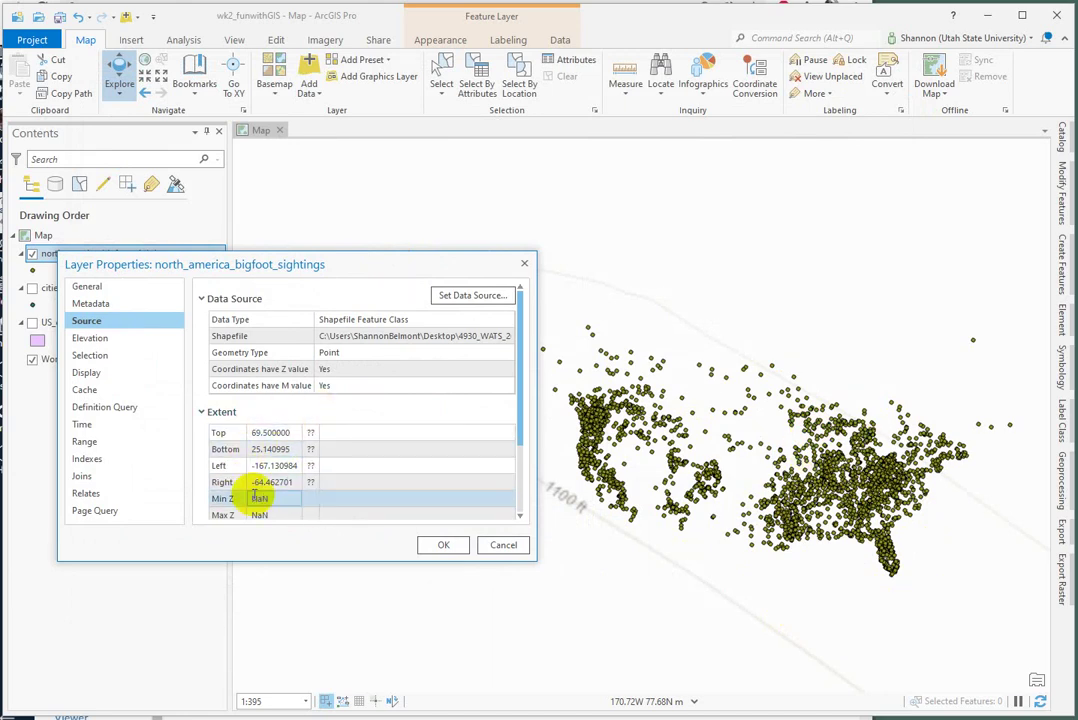
pyautogui.click(230, 467)
pyautogui.click(253, 499)
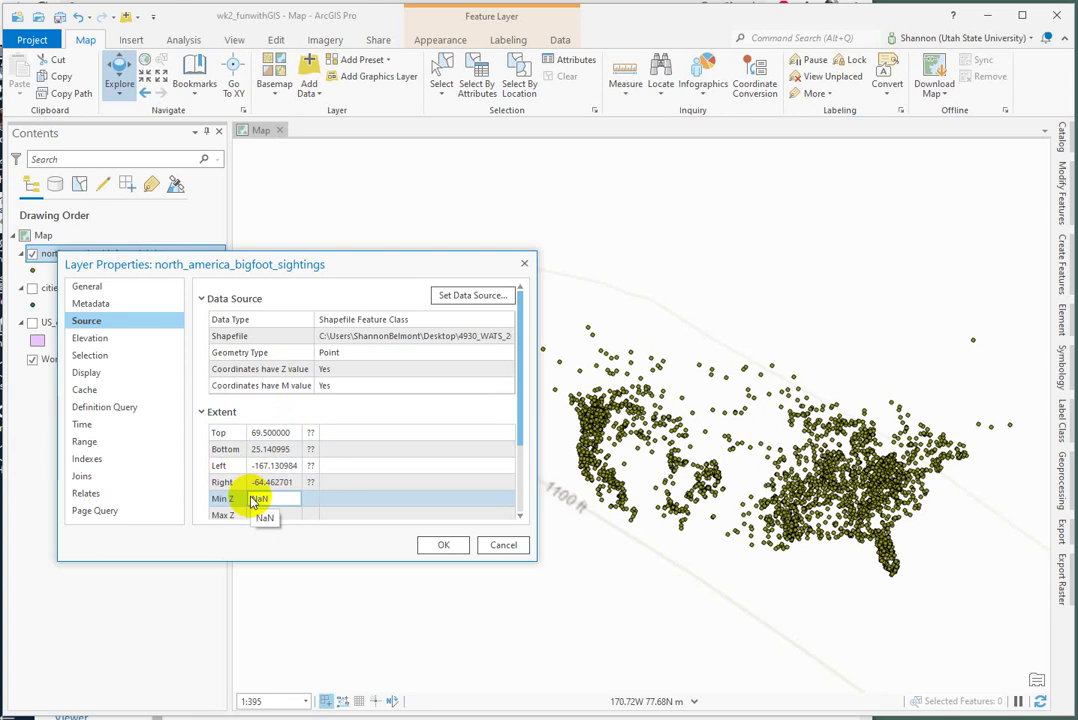
pyautogui.click(275, 482)
pyautogui.click(272, 432)
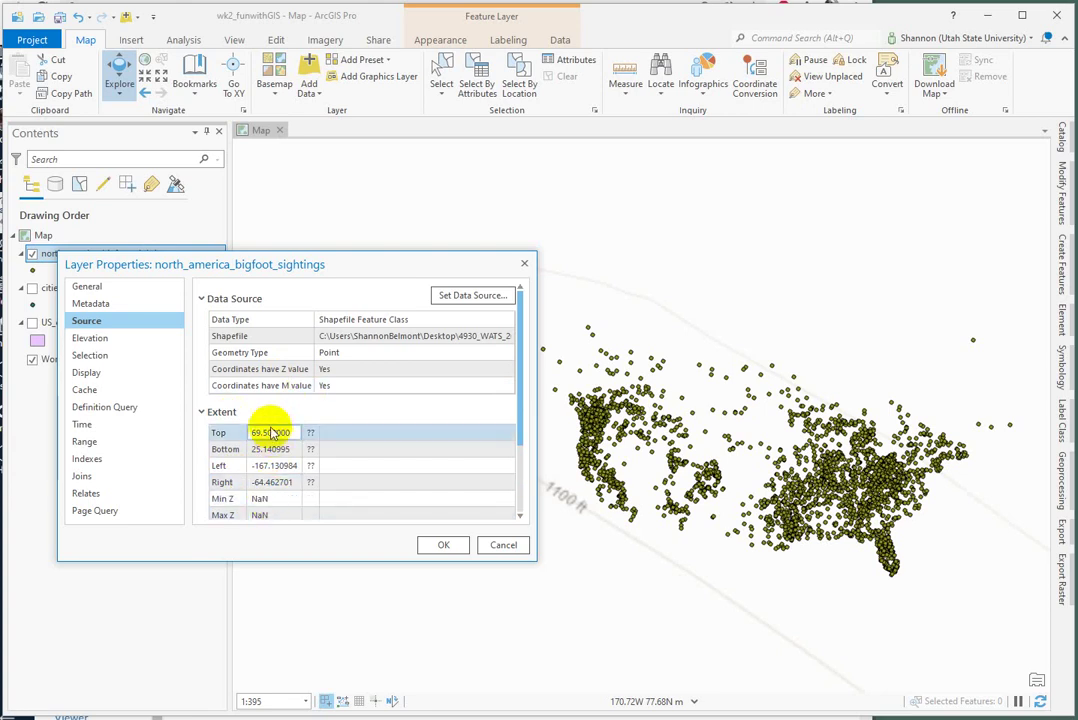
pyautogui.click(277, 467)
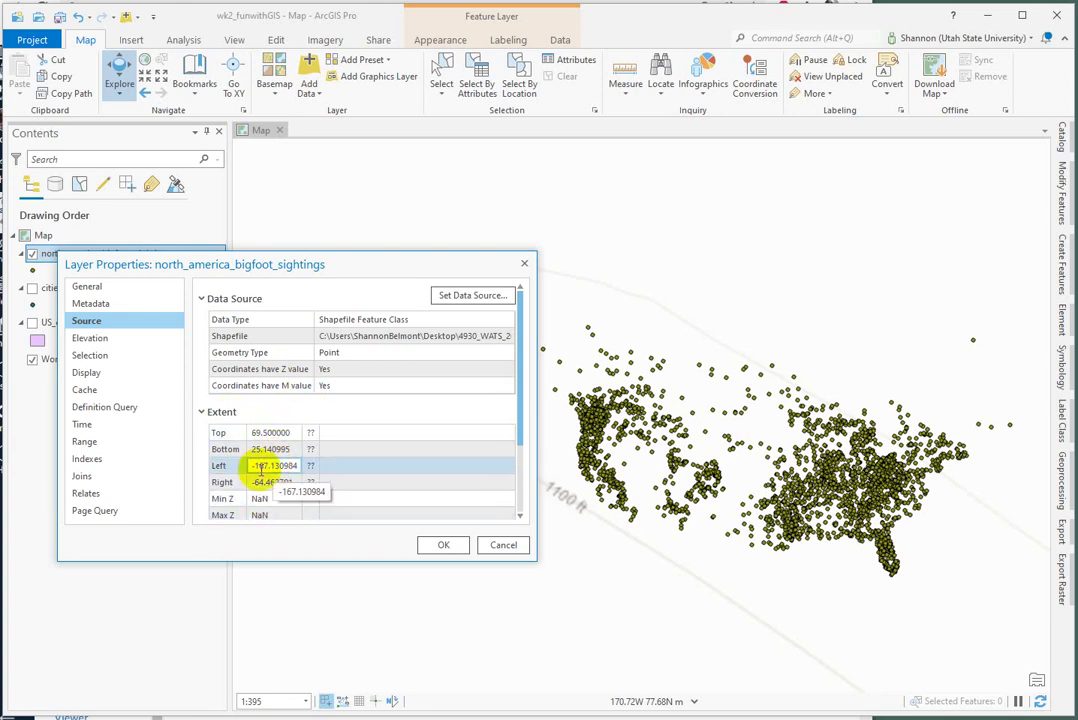
# Recheck each extent row, confirming Min Z and Max Z both read NaN.
pyautogui.click(259, 455)
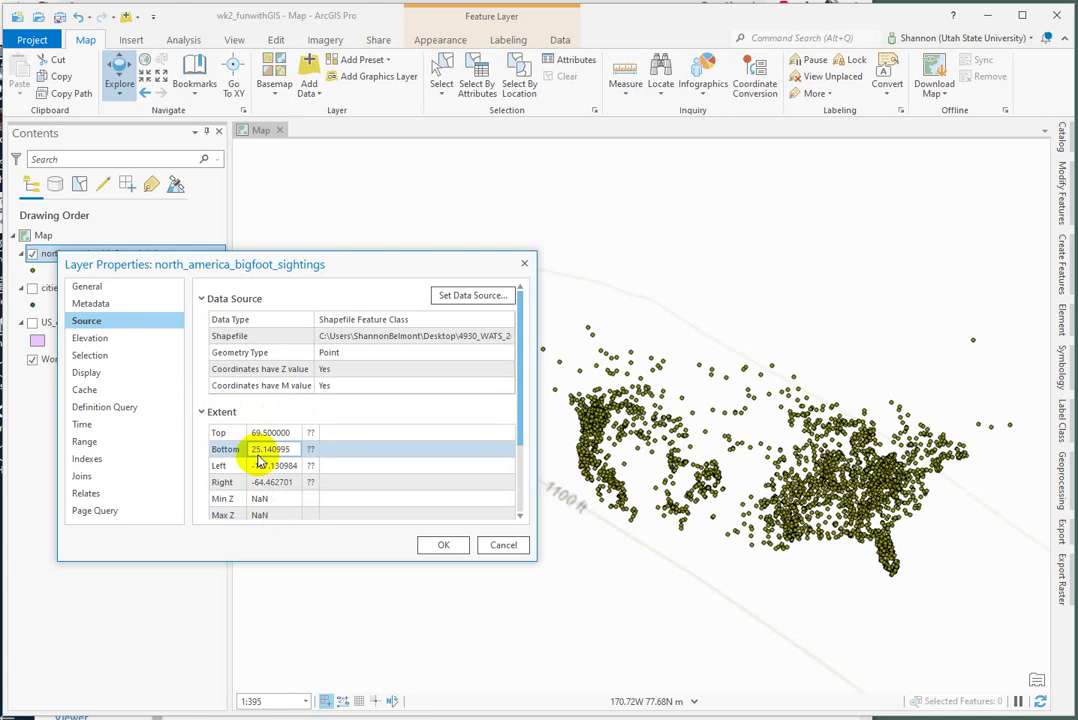
pyautogui.click(260, 436)
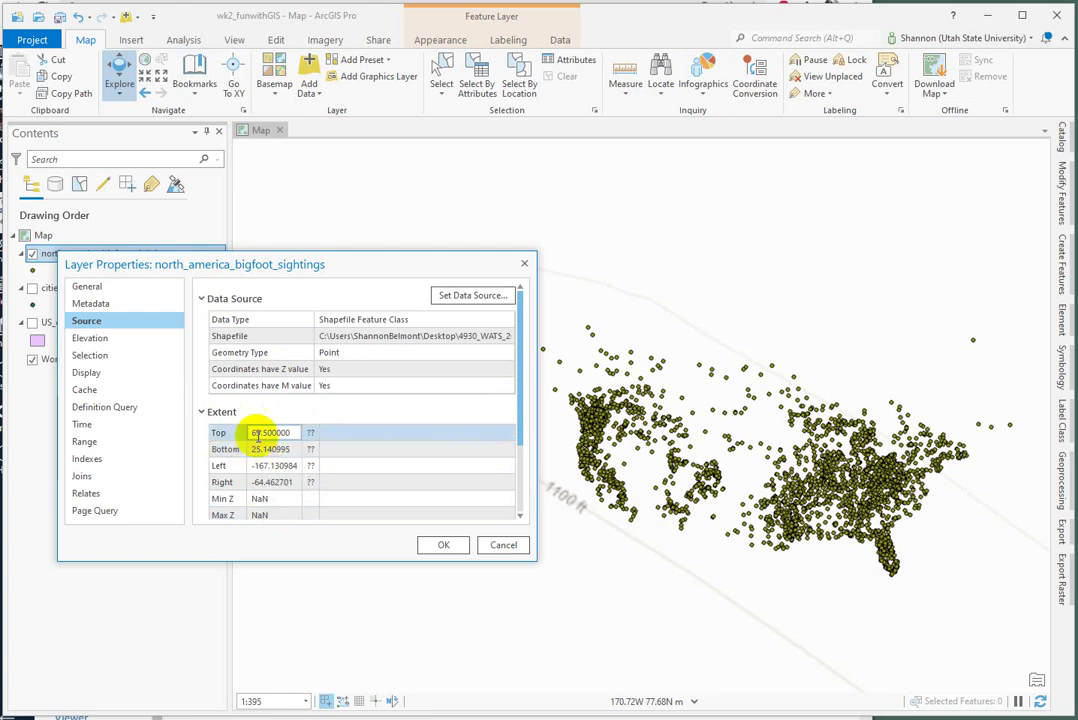
pyautogui.click(245, 500)
pyautogui.click(290, 514)
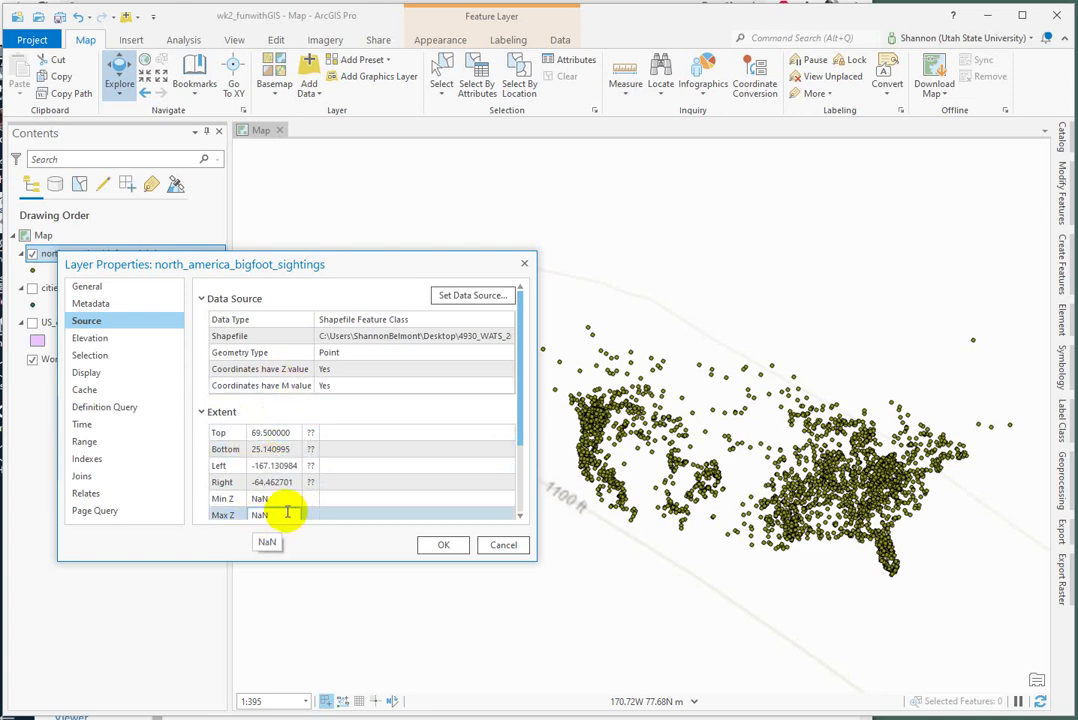
pyautogui.click(347, 485)
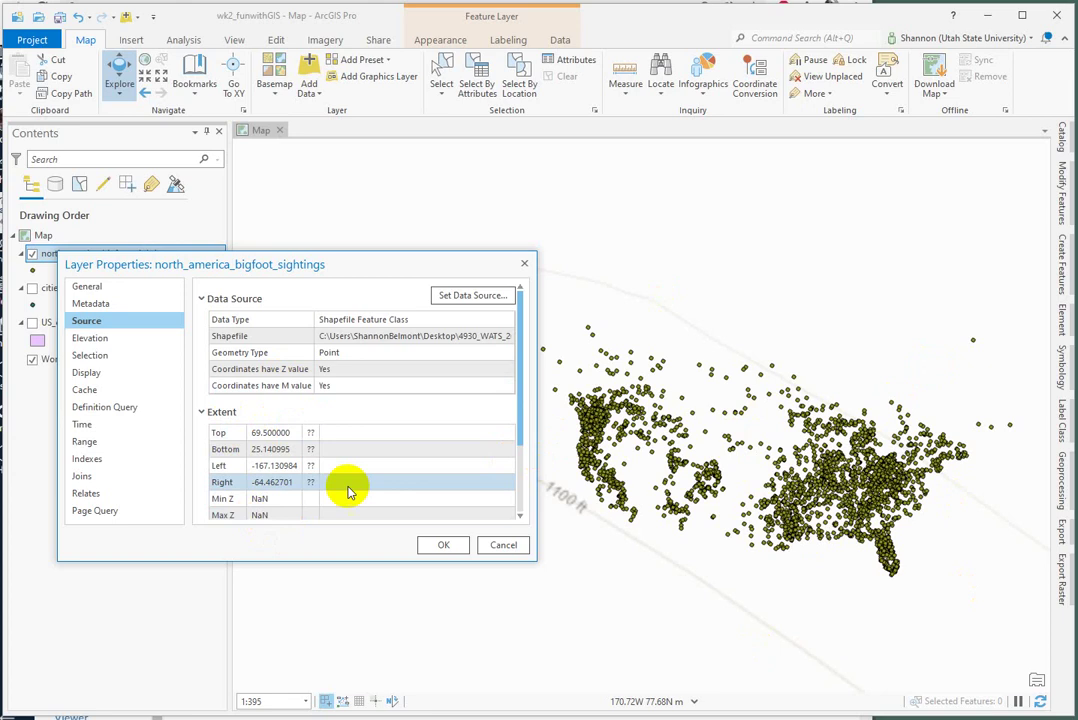
pyautogui.click(269, 467)
pyautogui.click(269, 432)
pyautogui.click(255, 483)
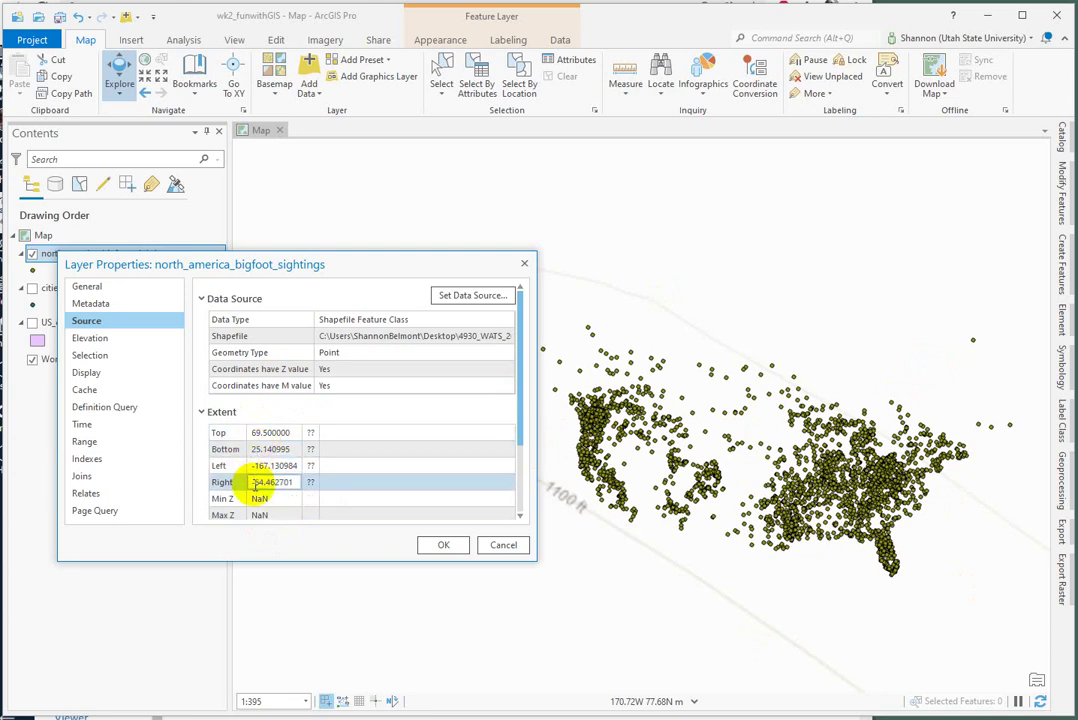
pyautogui.click(269, 467)
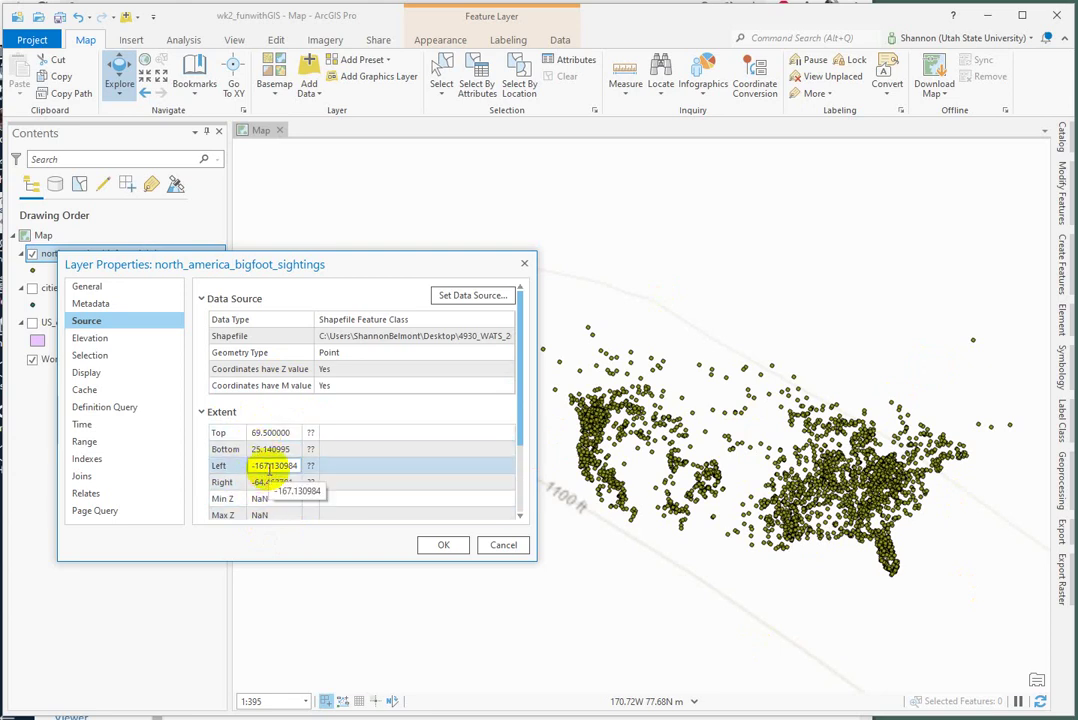
pyautogui.click(266, 482)
pyautogui.click(283, 450)
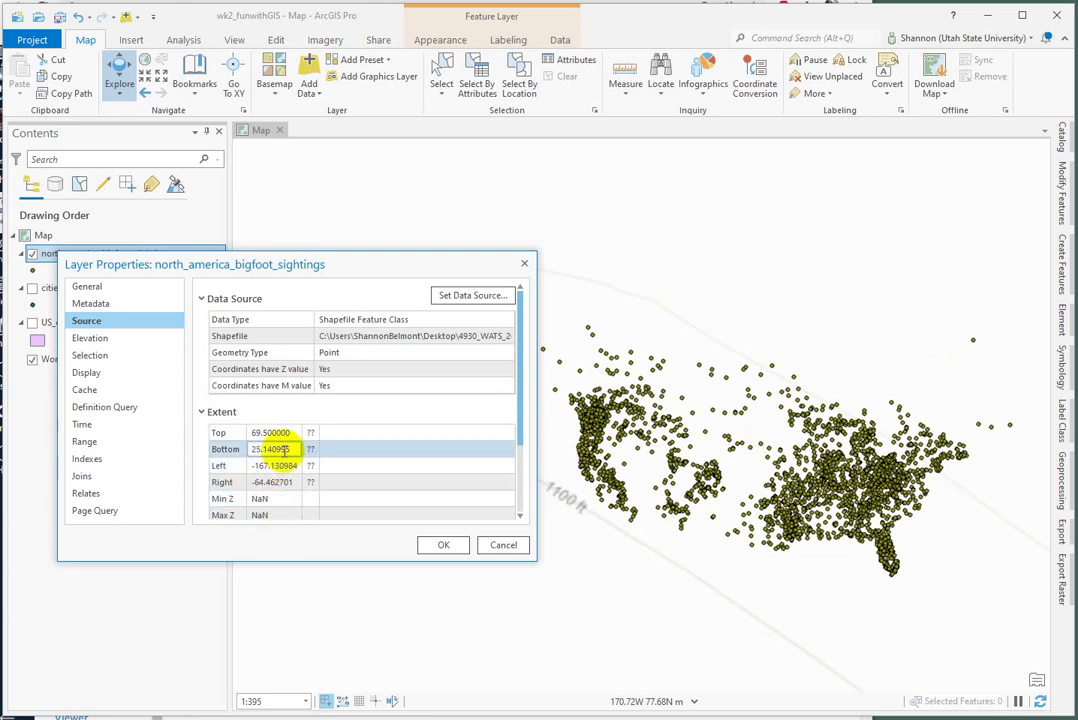
pyautogui.click(272, 482)
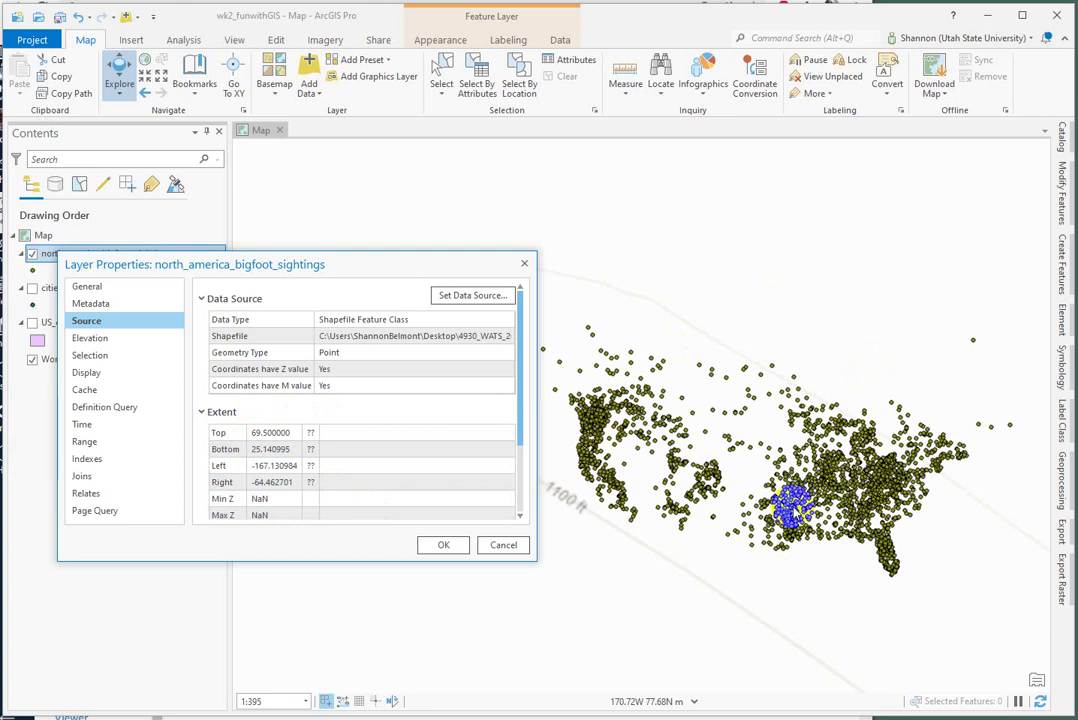
# Close Layer Properties and use Zoom To Layer, fitting the map to all of North America.
pyautogui.click(524, 265)
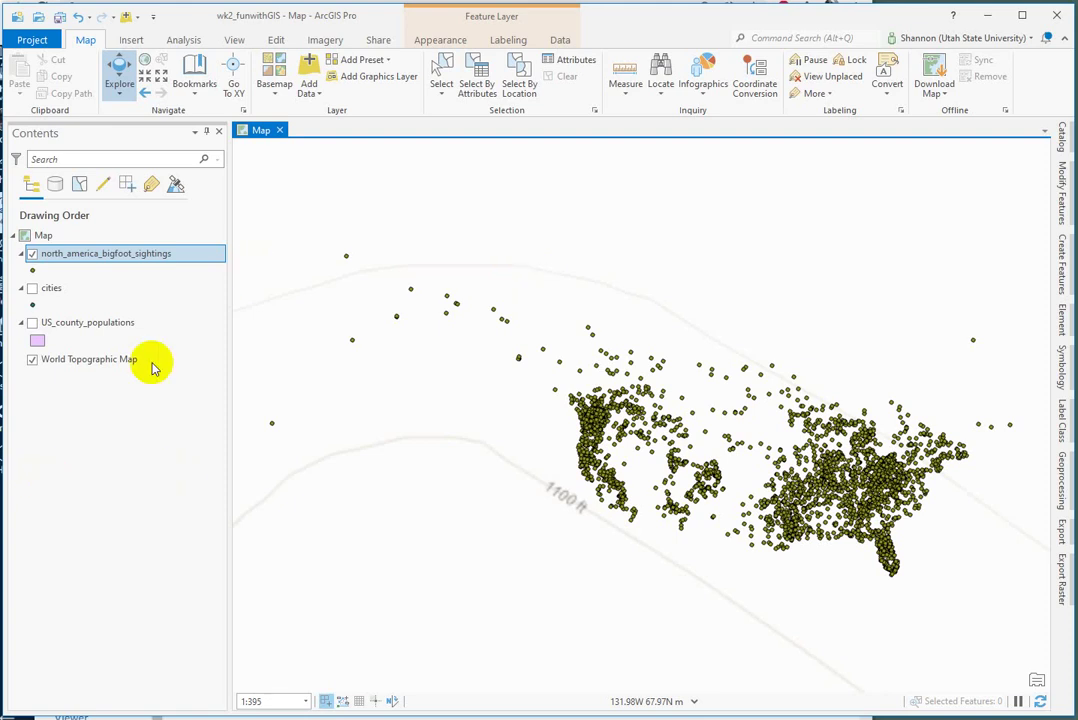
pyautogui.rightClick(40, 254)
pyautogui.rightClick(38, 325)
pyautogui.click(30, 321)
pyautogui.rightClick(27, 322)
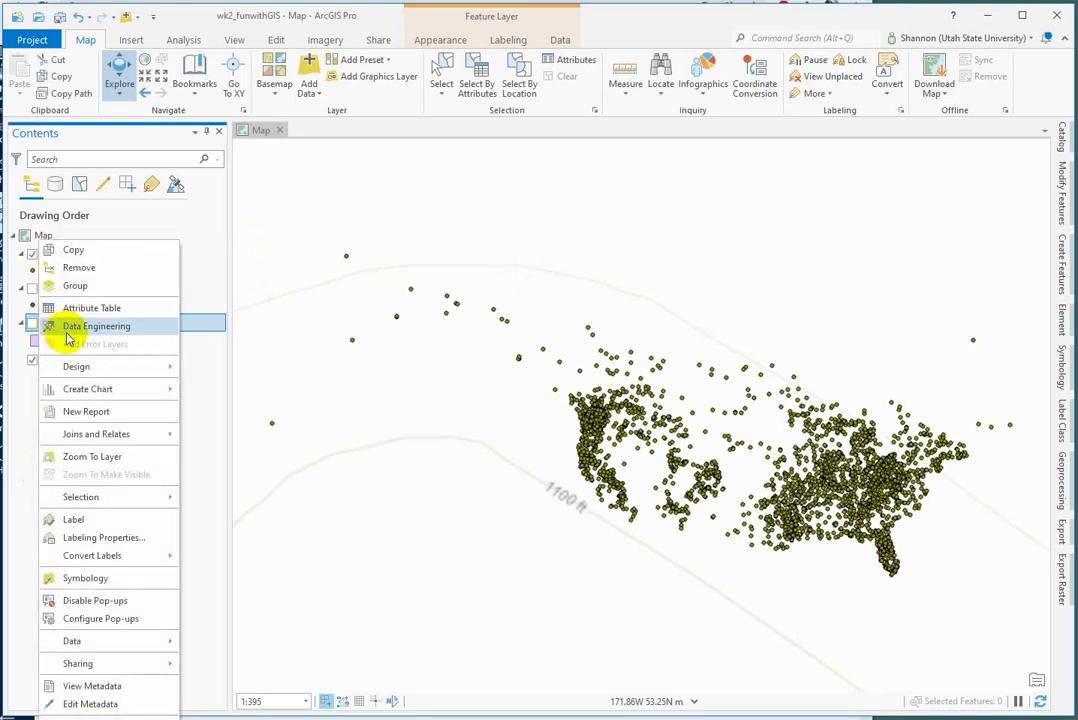
pyautogui.click(96, 458)
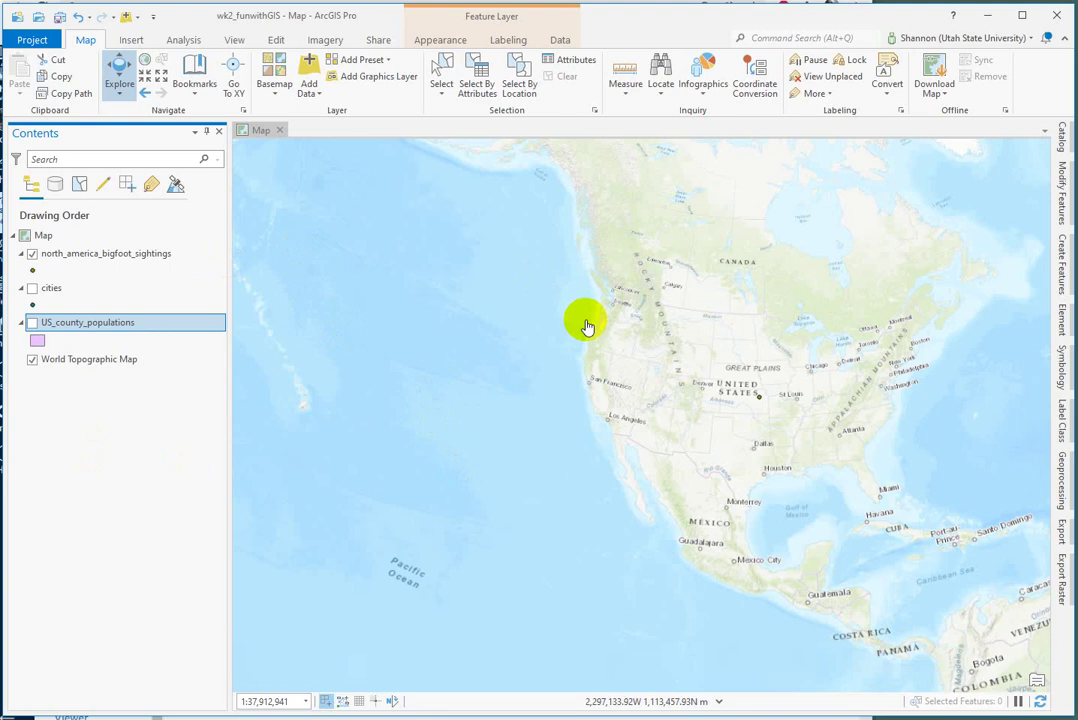
pyautogui.click(32, 322)
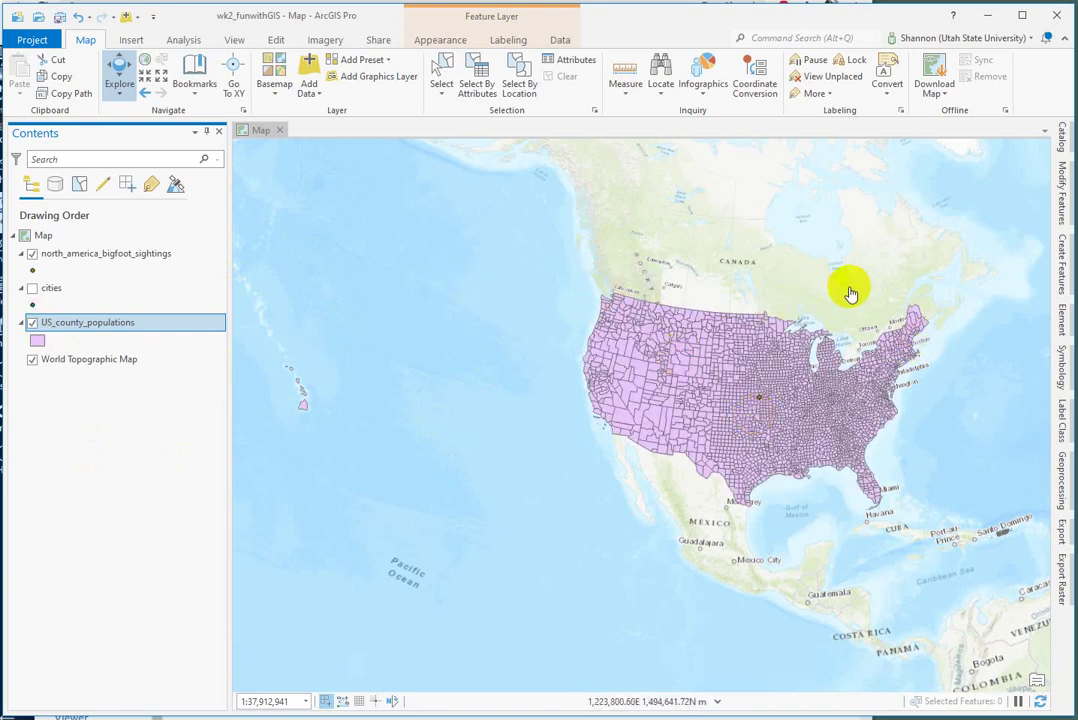
pyautogui.scroll(-3, 612, 298)
pyautogui.scroll(-2, 612, 298)
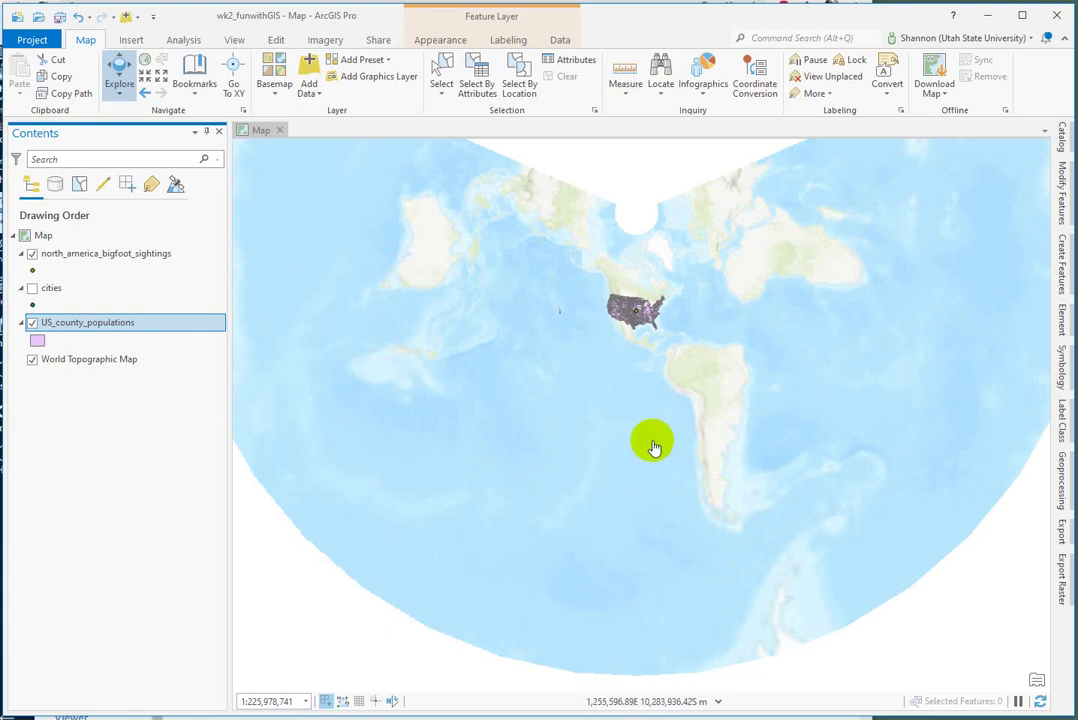
pyautogui.scroll(-5, 652, 447)
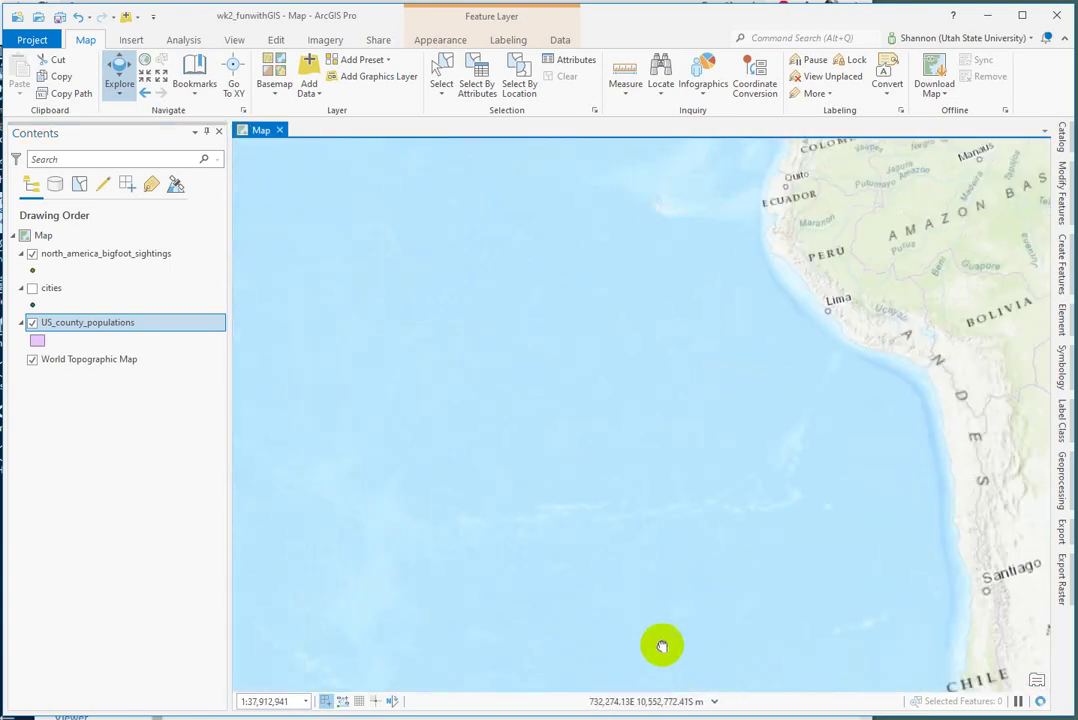
pyautogui.moveTo(556, 354); pyautogui.dragTo(654, 698)
pyautogui.moveTo(529, 304); pyautogui.dragTo(645, 600)
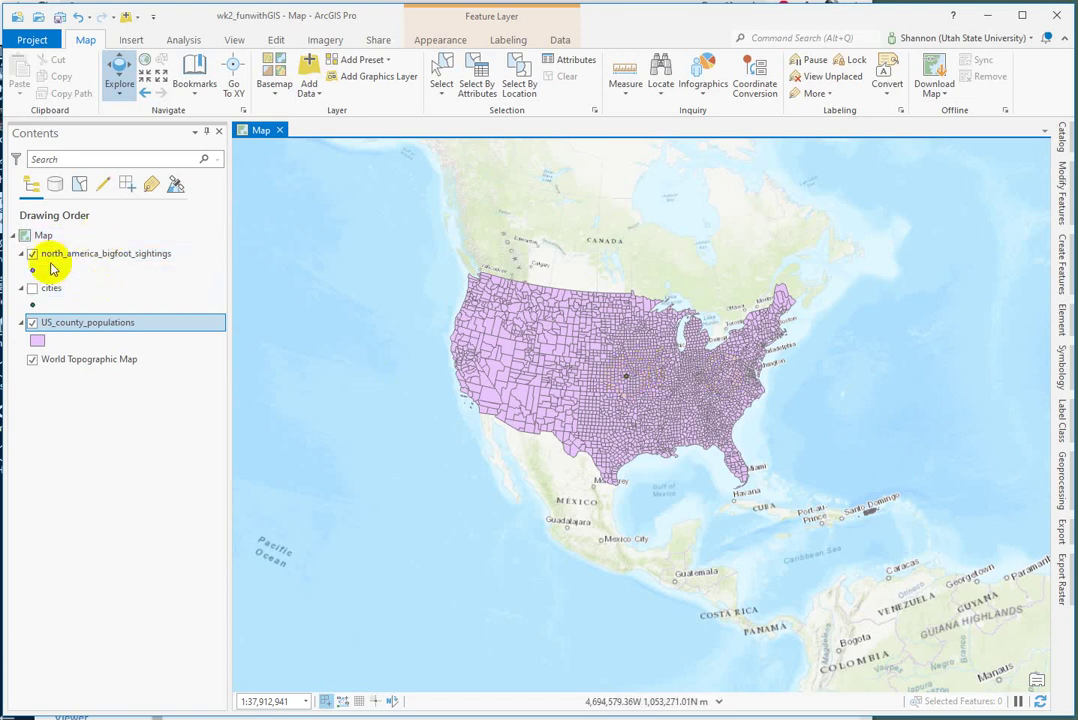
# In Map Properties, set the coordinate system to Geographic > World > WGS 1984.
pyautogui.rightClick(24, 234)
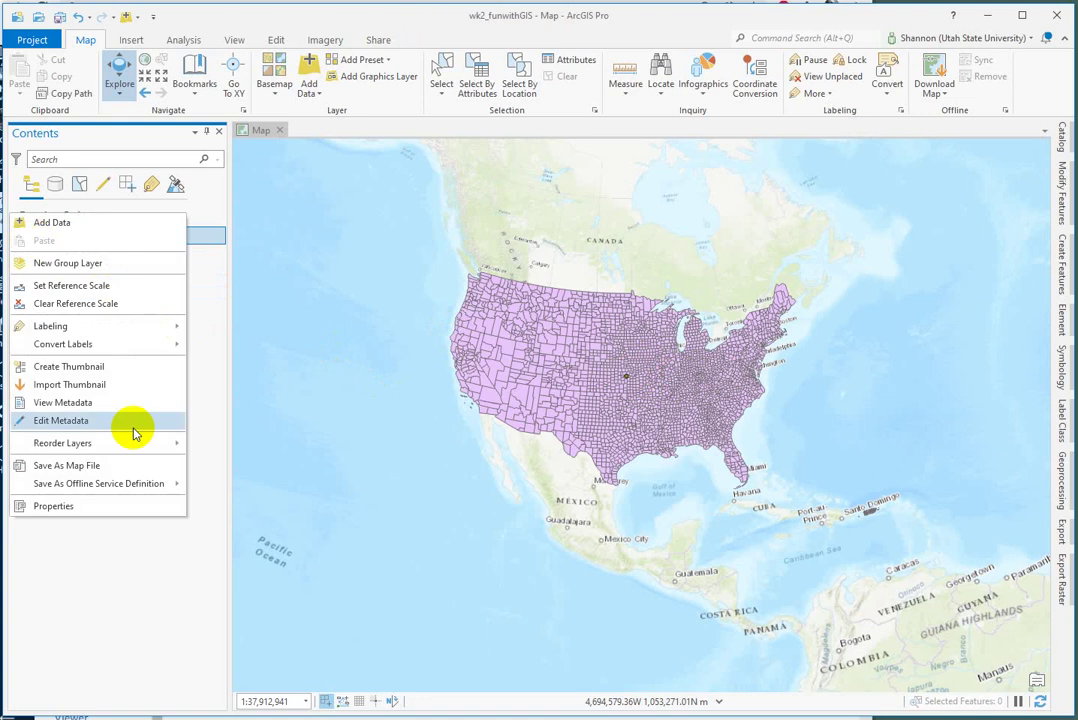
pyautogui.click(60, 506)
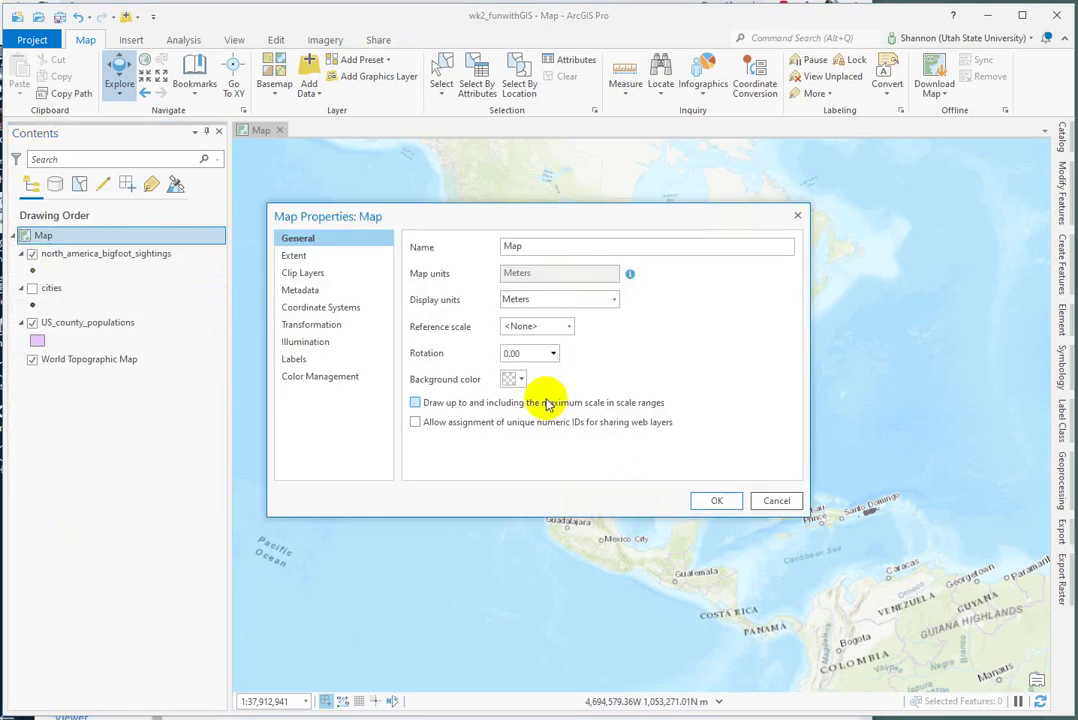
pyautogui.click(305, 307)
pyautogui.click(419, 379)
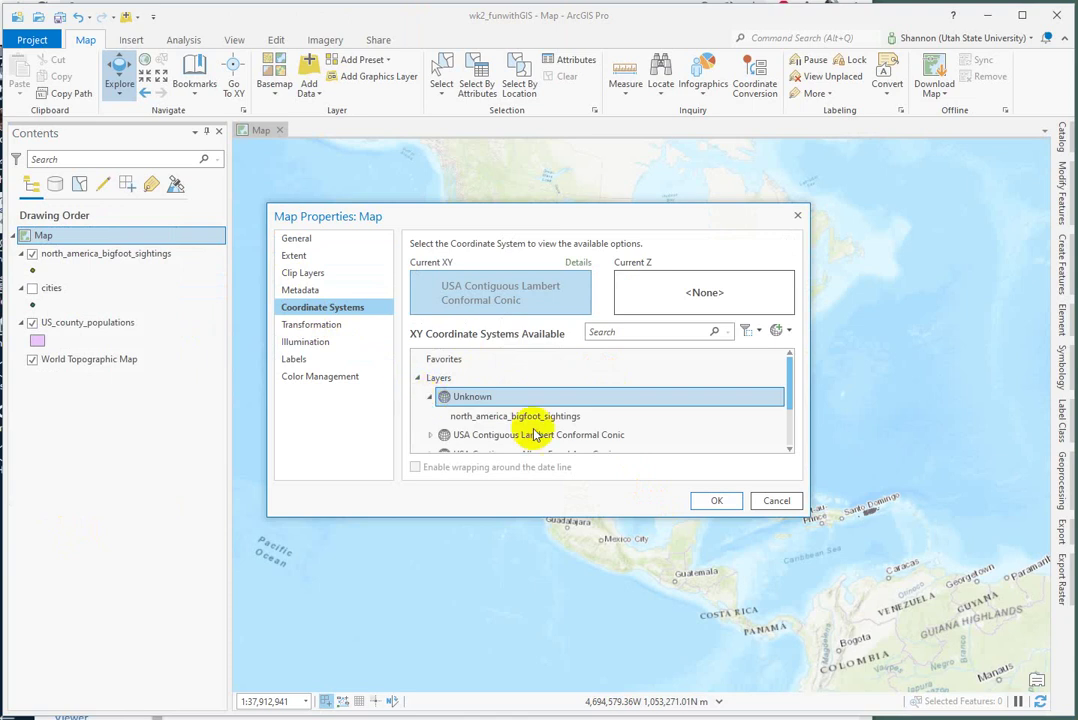
pyautogui.click(419, 378)
pyautogui.click(419, 397)
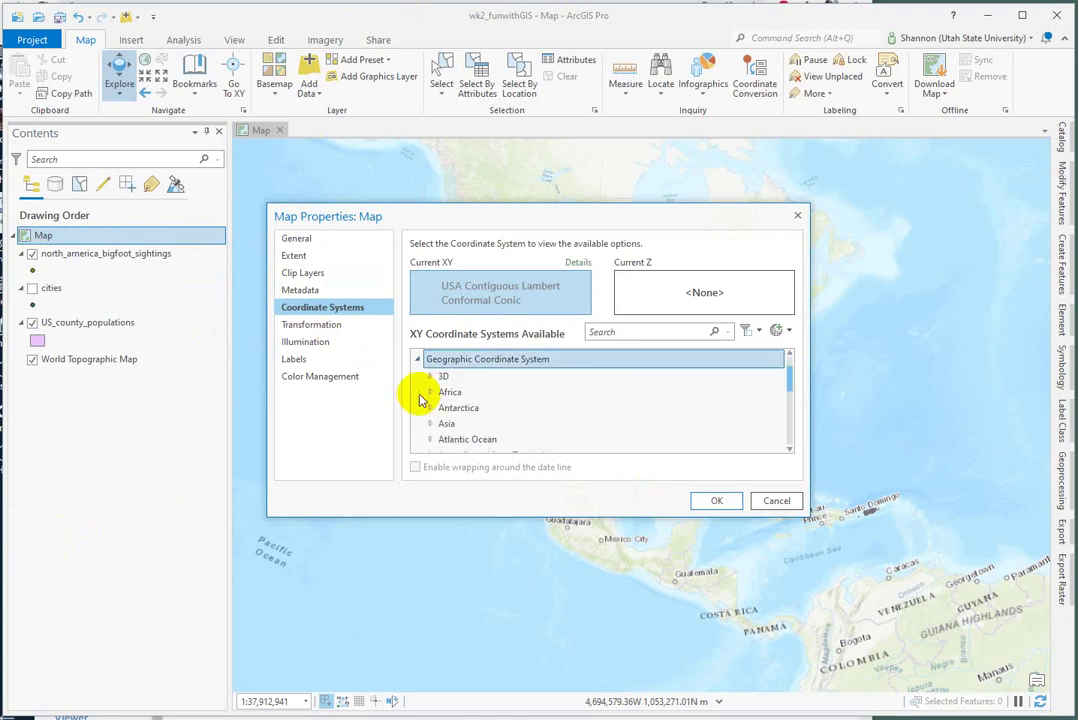
pyautogui.moveTo(785, 372); pyautogui.dragTo(787, 441)
pyautogui.click(429, 427)
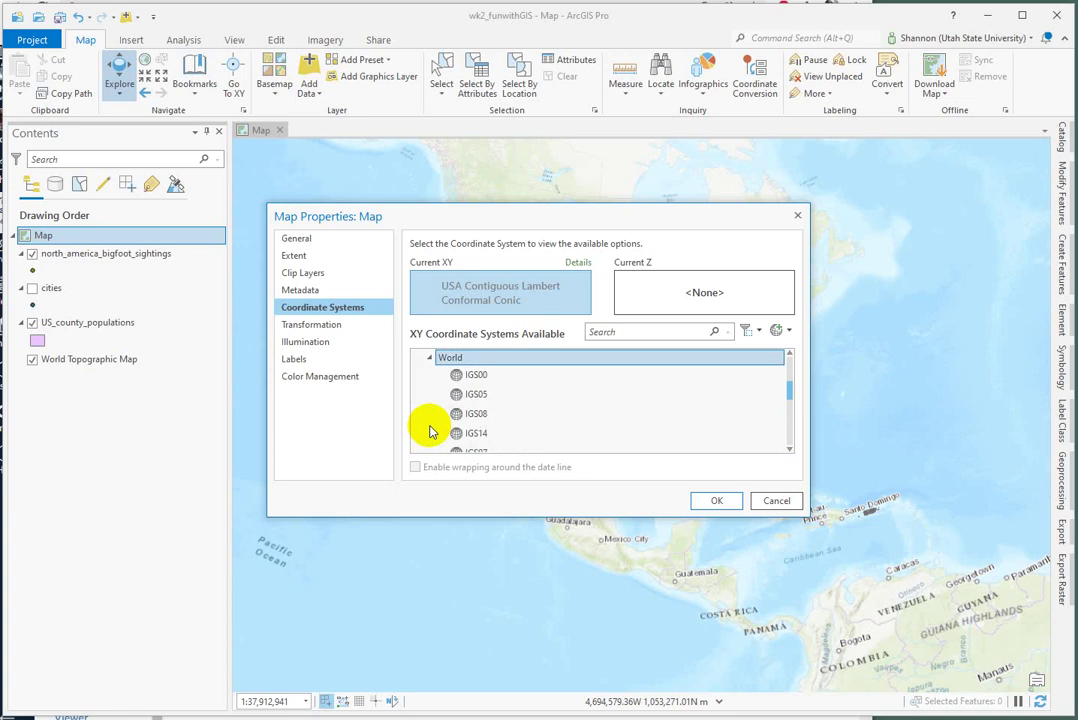
pyautogui.moveTo(789, 392); pyautogui.dragTo(792, 424)
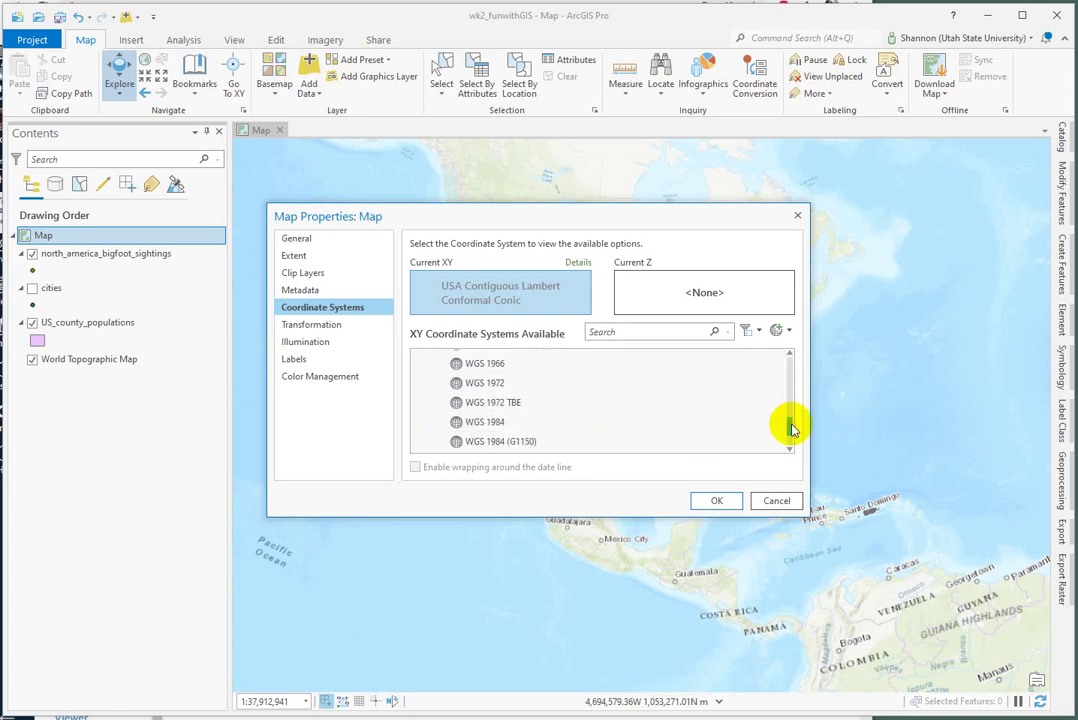
pyautogui.click(478, 422)
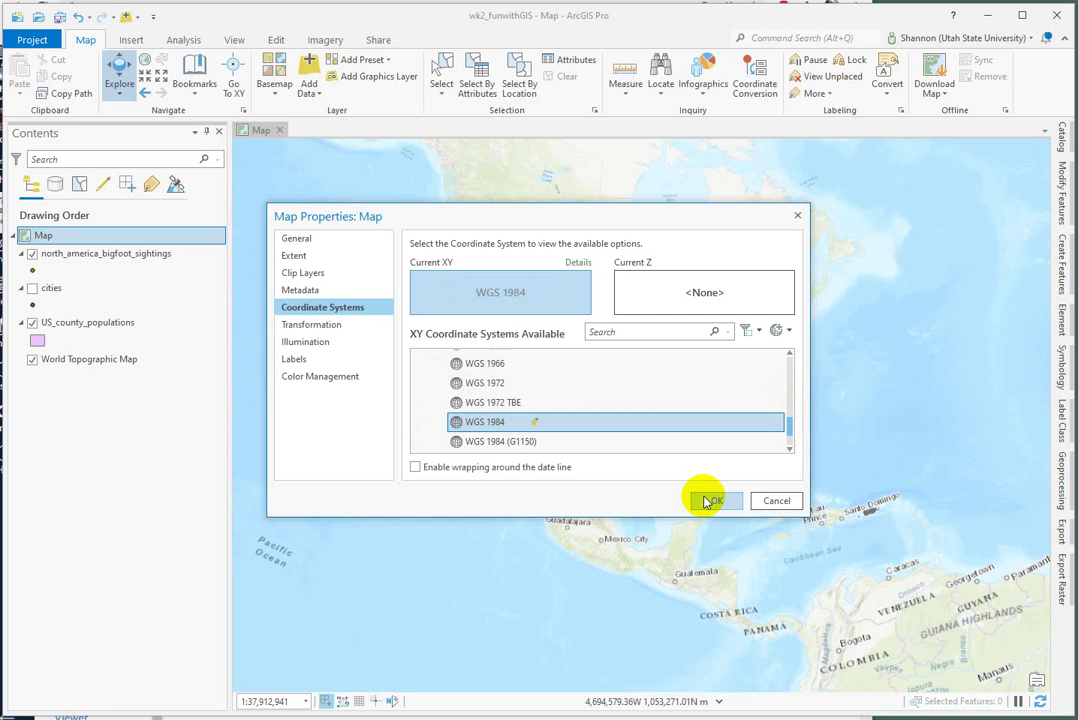
pyautogui.click(718, 502)
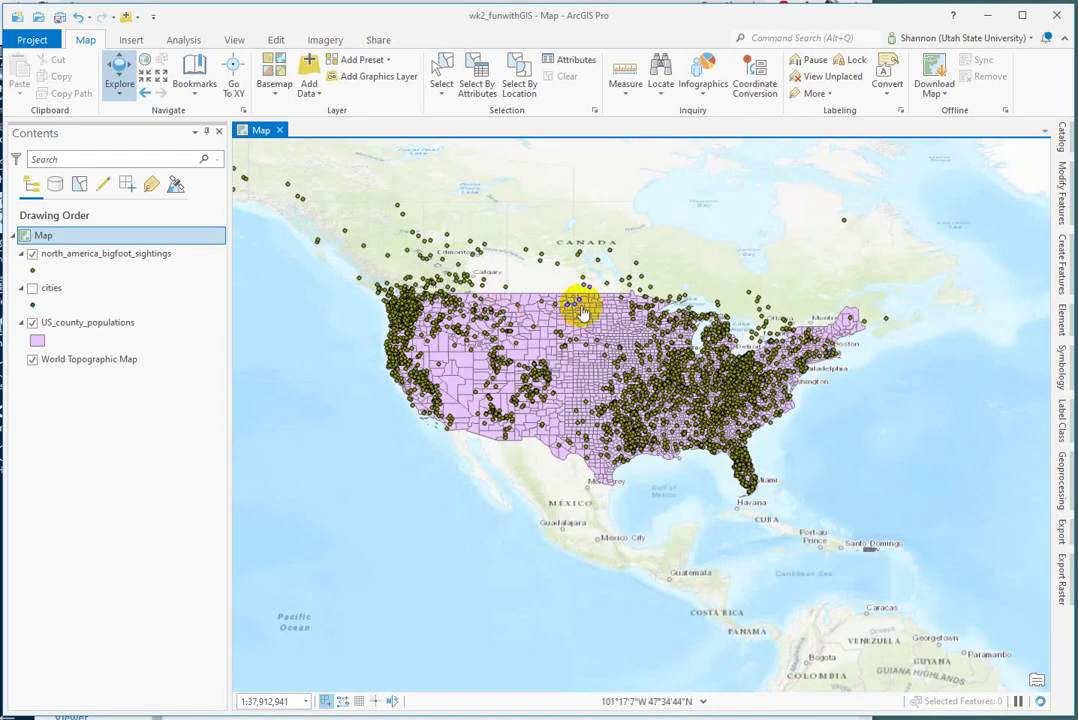
pyautogui.moveTo(600, 307); pyautogui.dragTo(703, 385)
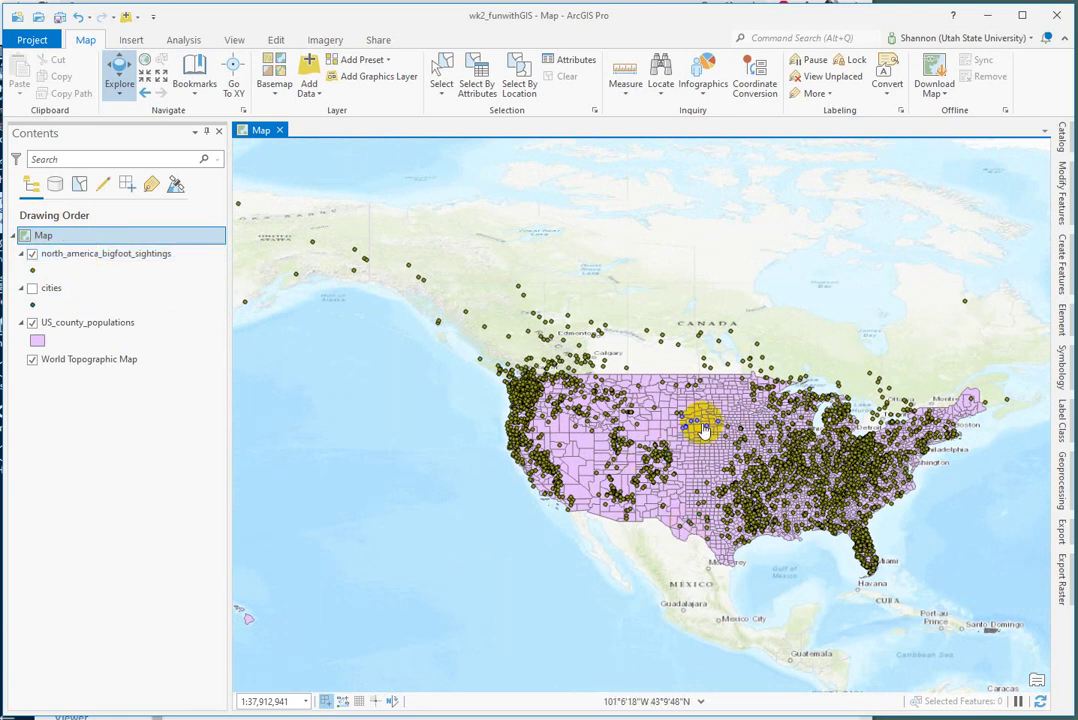
pyautogui.moveTo(685, 421); pyautogui.dragTo(640, 412)
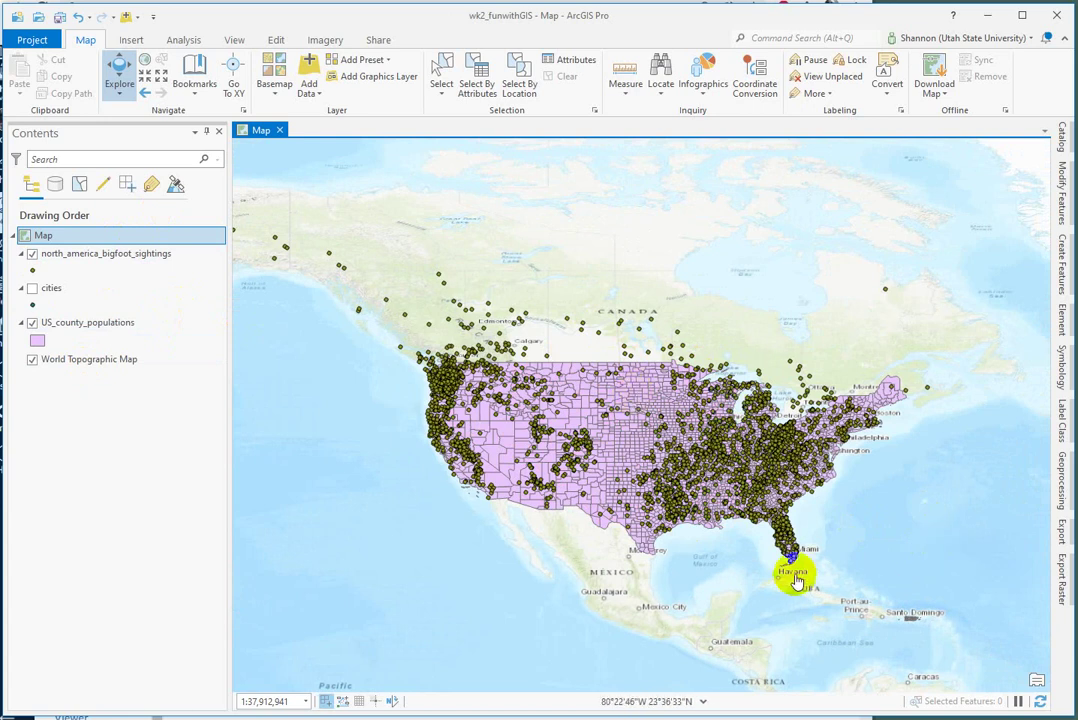
pyautogui.click(718, 447)
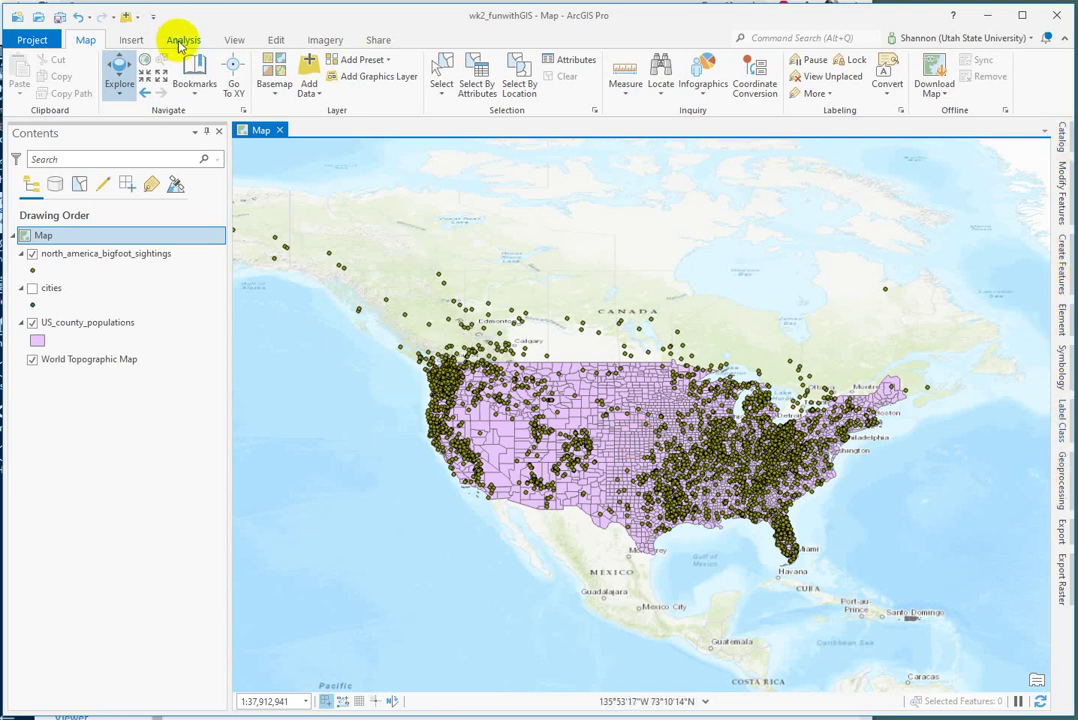
# Open the Geoprocessing pane and launch Define Projection from the 'project' search results.
pyautogui.click(1059, 500)
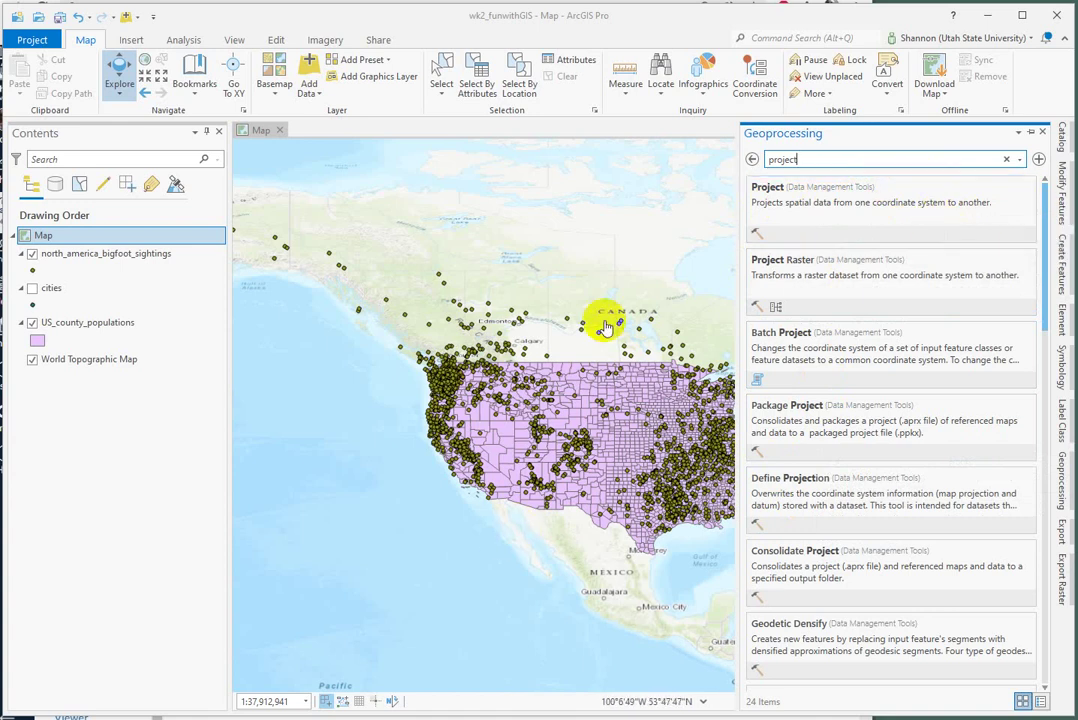
pyautogui.click(586, 476)
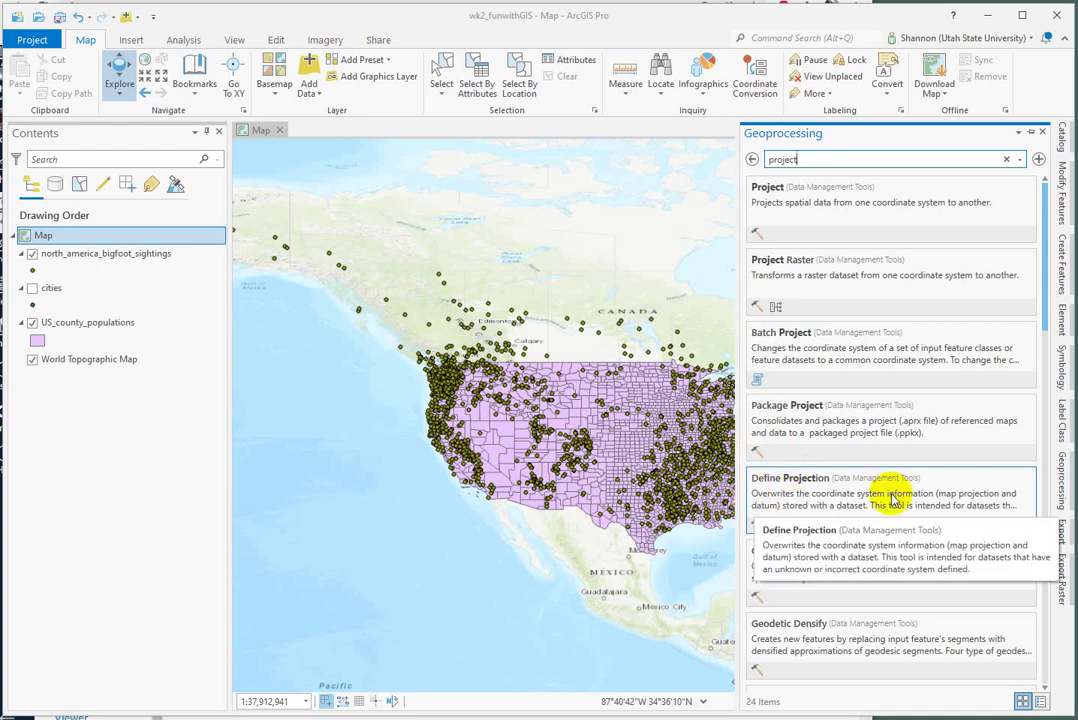
pyautogui.click(792, 480)
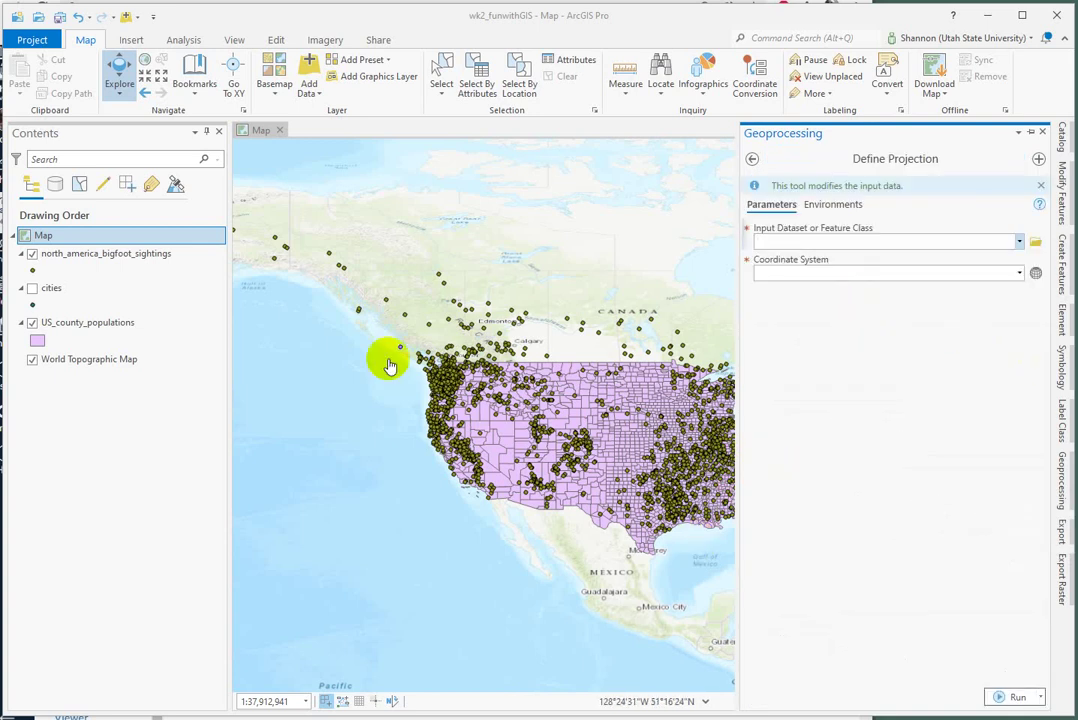
# Hide the Define Projection pane and bring up the north_america_bigfoot_sightings layer's context menu.
pyautogui.click(705, 495)
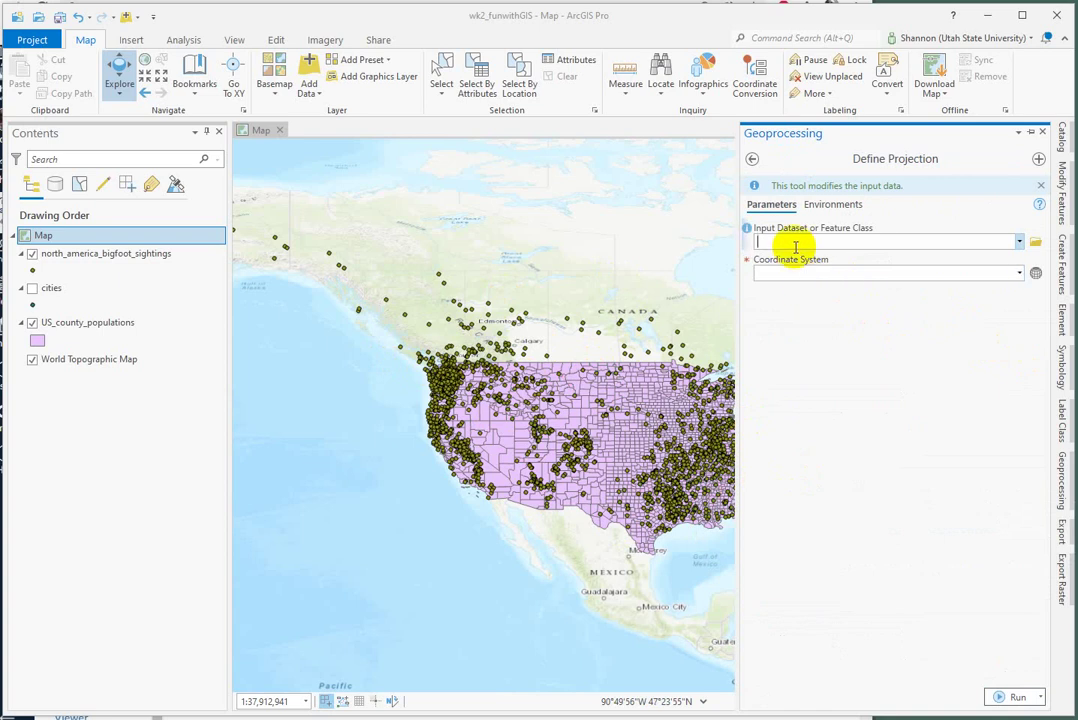
pyautogui.click(541, 458)
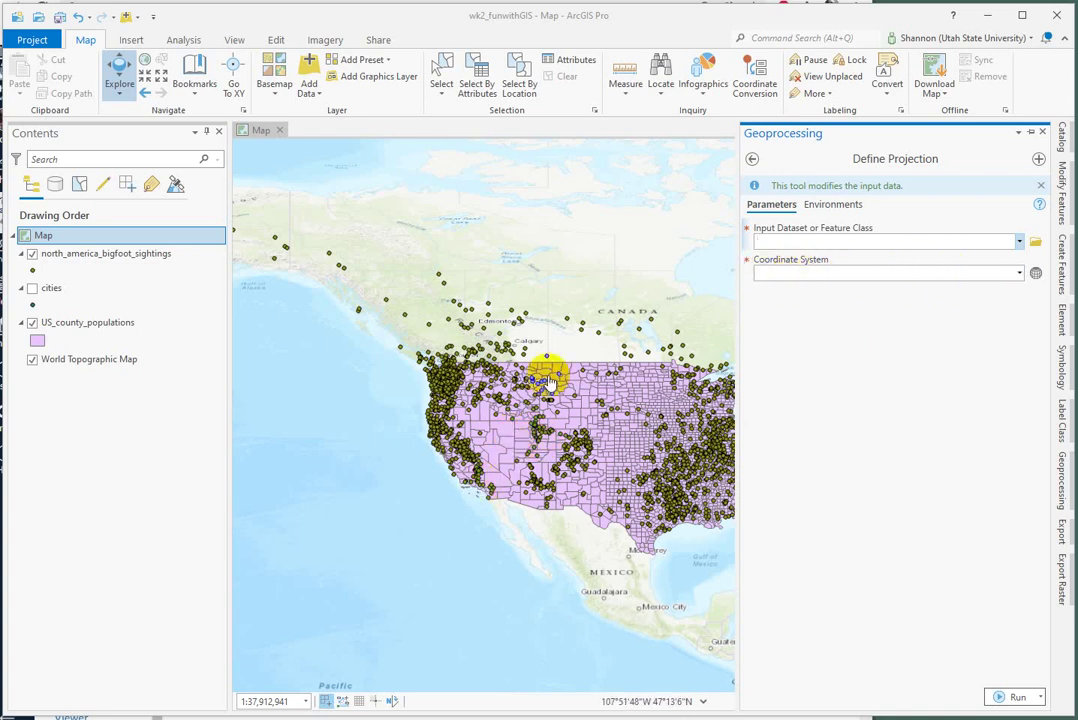
pyautogui.rightClick(69, 258)
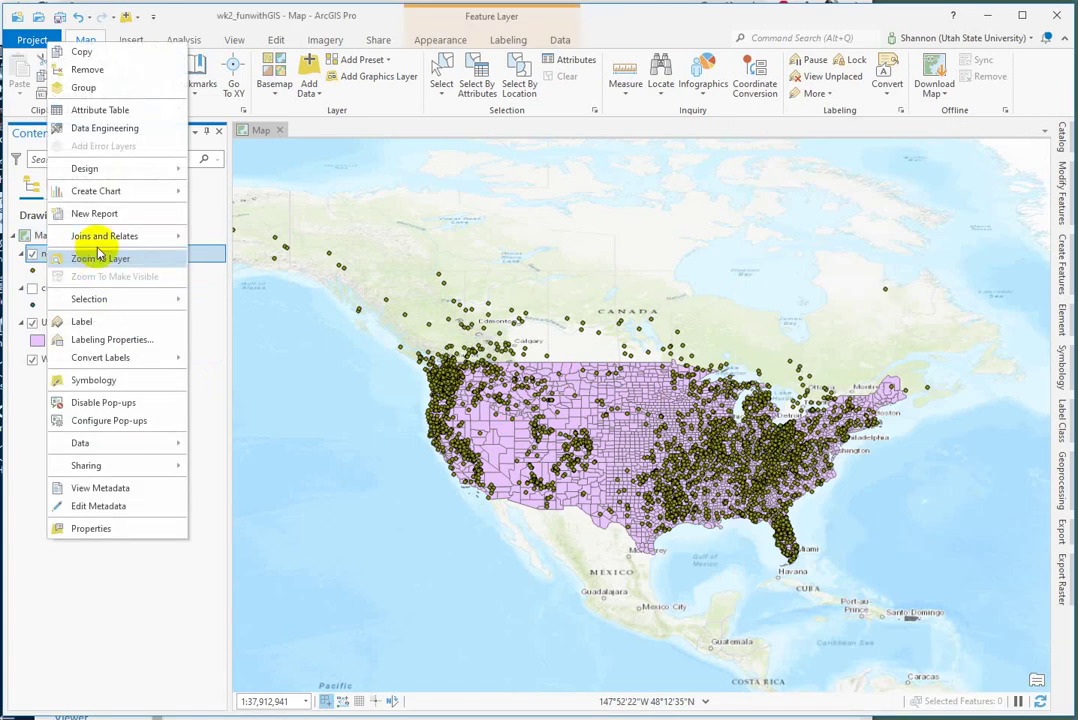
# Review the bigfoot layer's Source extent values in Properties, then close the dialog.
pyautogui.click(108, 527)
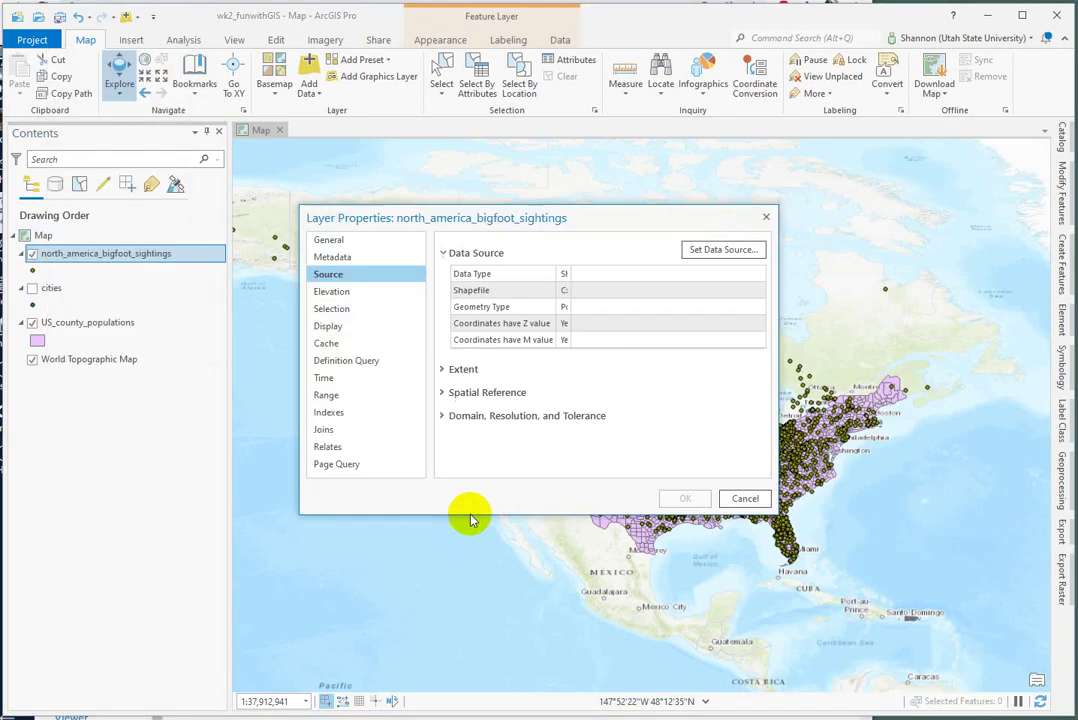
pyautogui.click(450, 368)
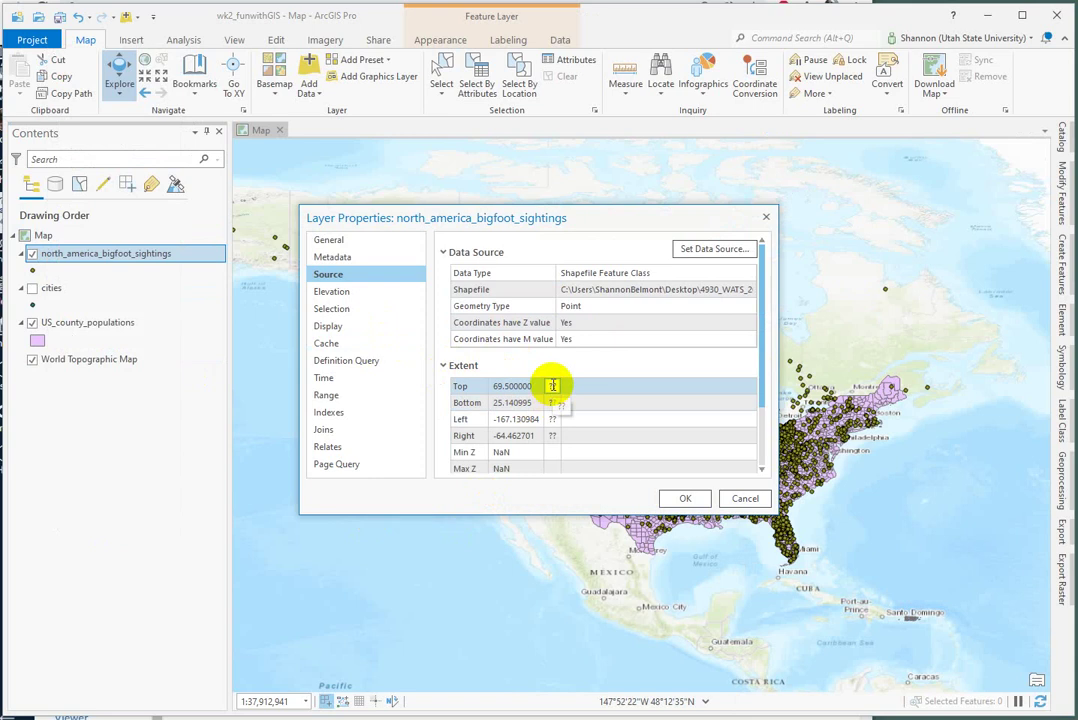
pyautogui.click(766, 217)
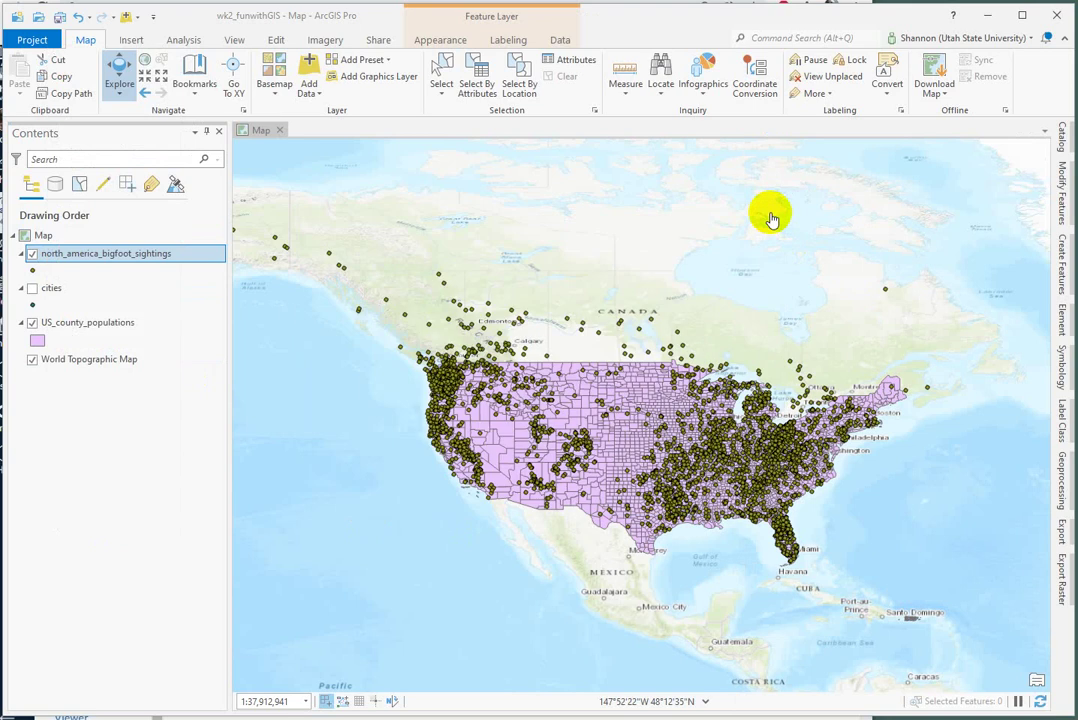
# Bring the Define Projection tool back up in the Geoprocessing pane.
pyautogui.click(554, 431)
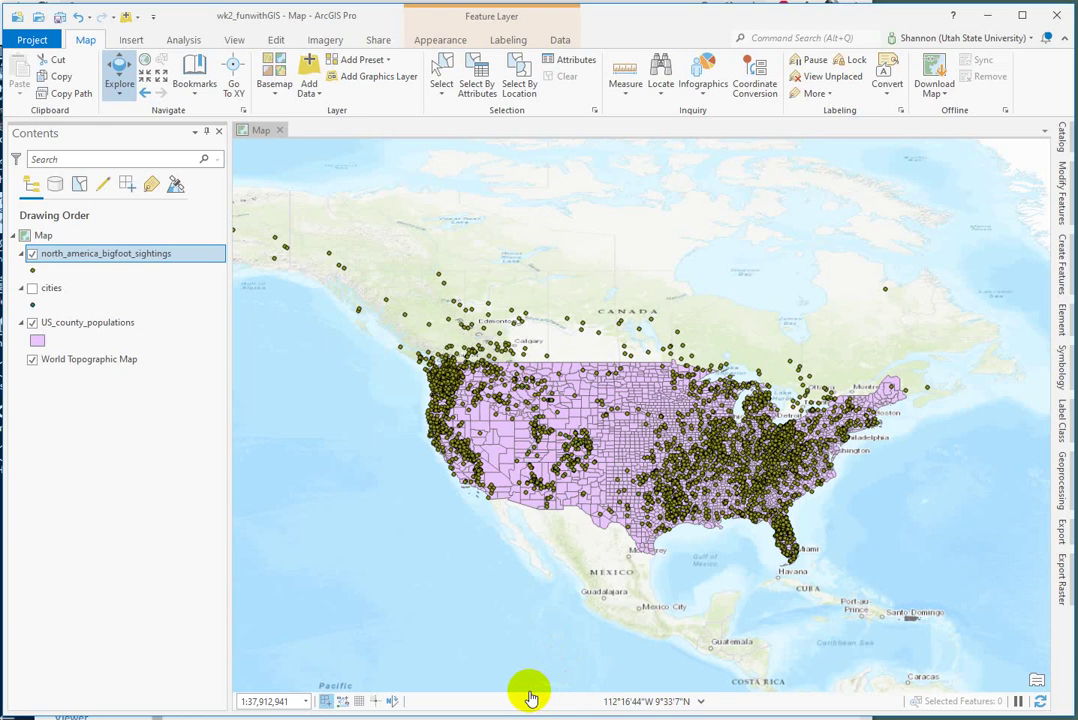
pyautogui.click(524, 443)
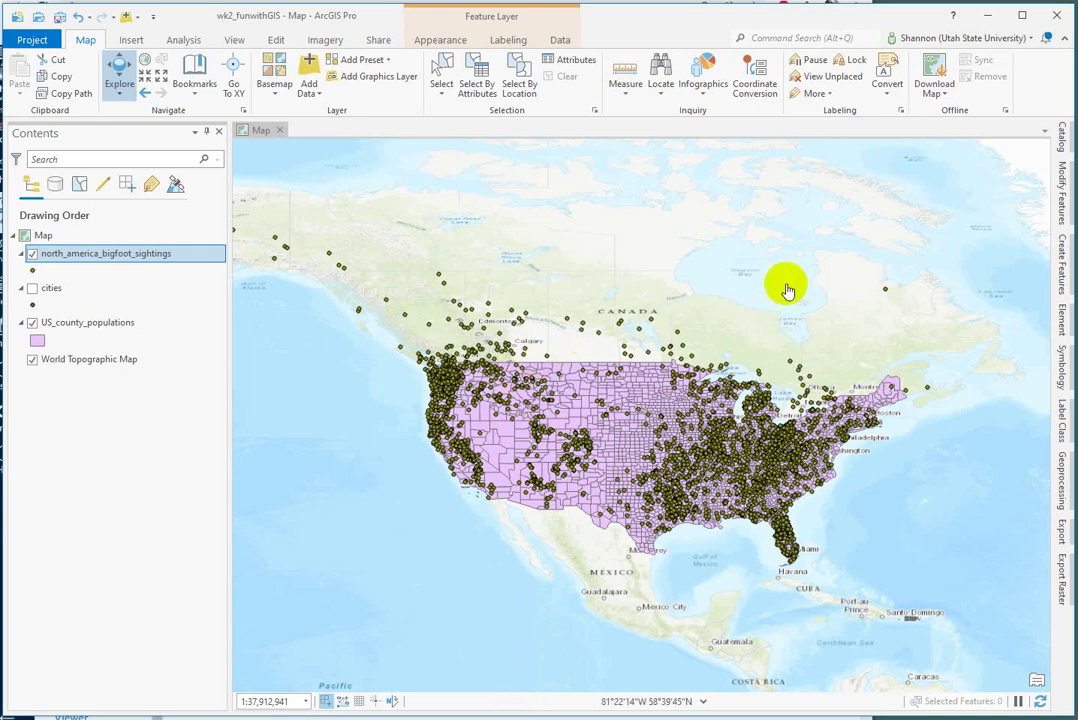
pyautogui.click(1063, 490)
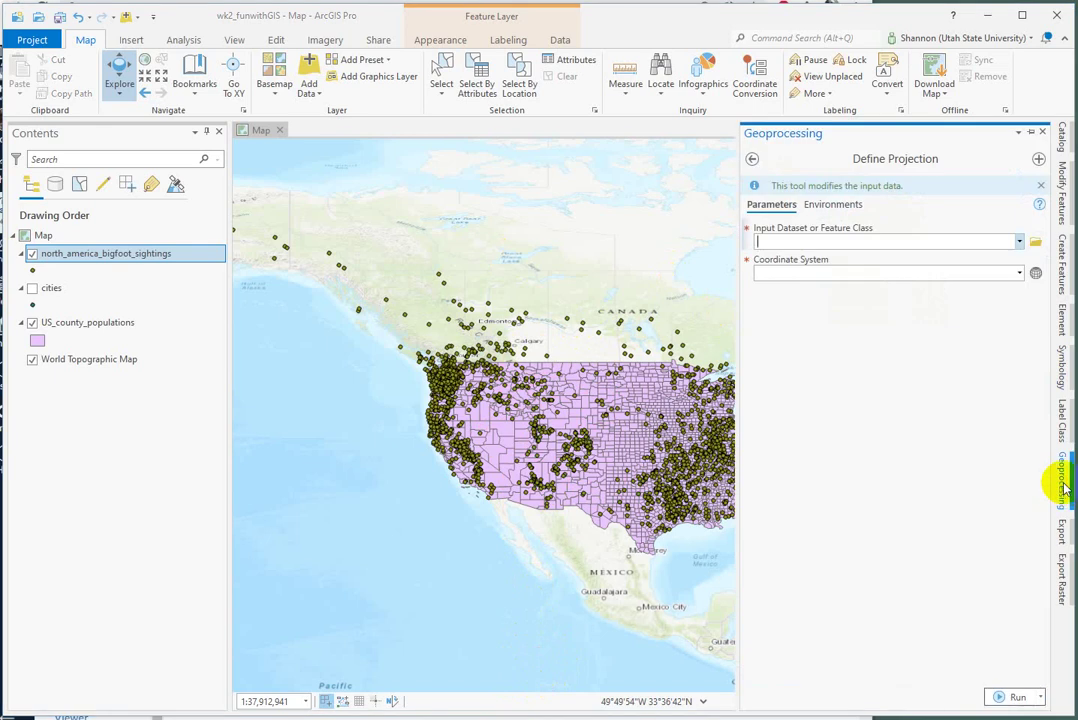
# Set the Define Projection input dataset to north_america_bigfoot_sightings.
pyautogui.click(1020, 242)
pyautogui.click(985, 258)
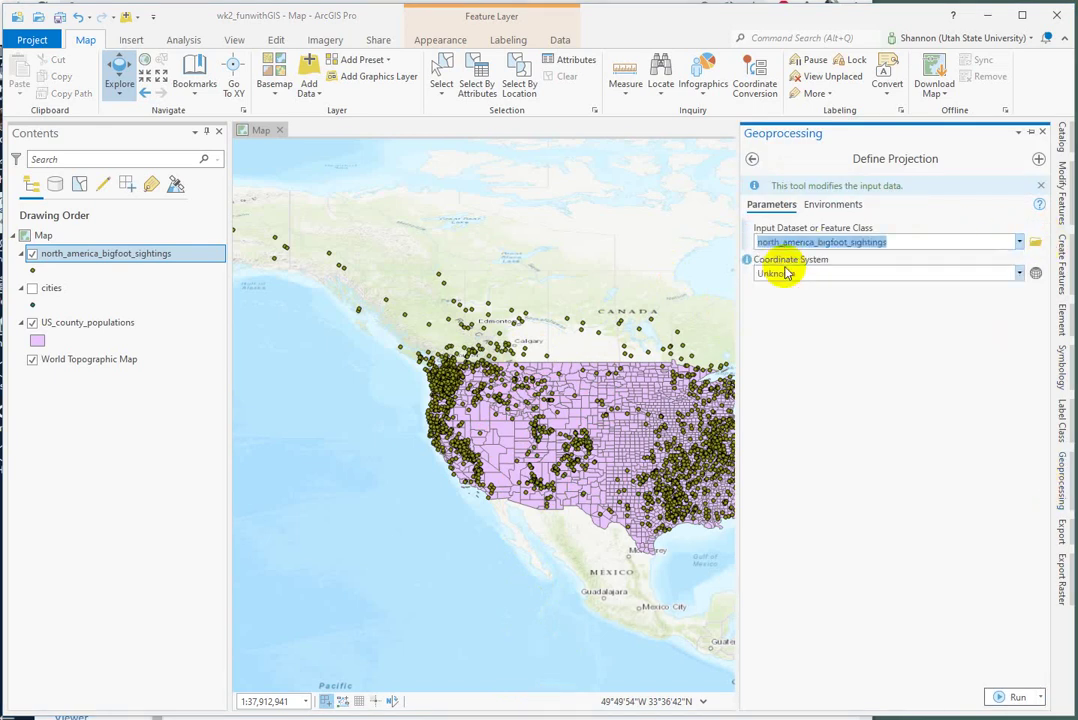
pyautogui.click(1036, 273)
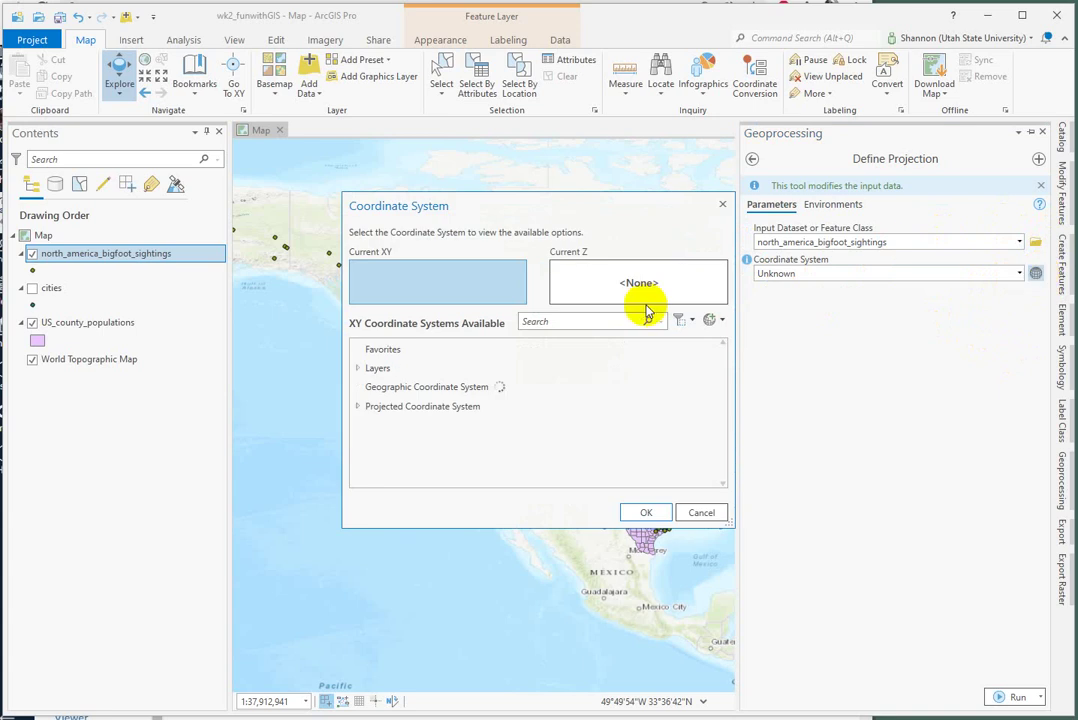
# Assign NAD 1983 from Geographic > North America > USA and territories, then run the tool.
pyautogui.click(358, 388)
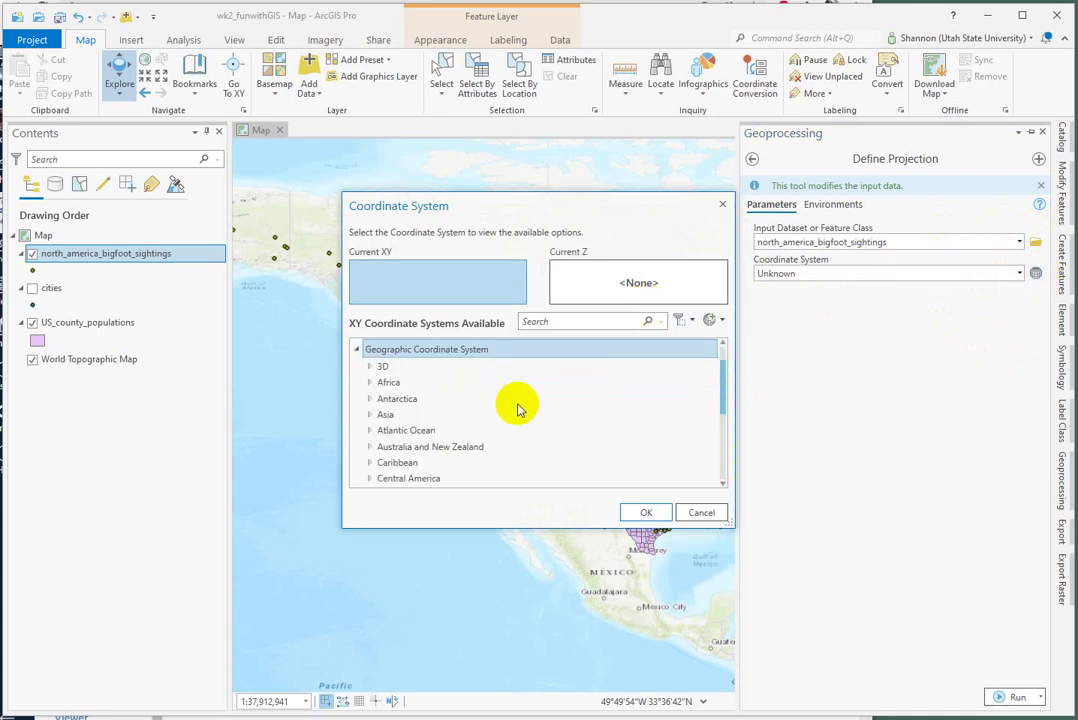
pyautogui.moveTo(723, 405); pyautogui.dragTo(719, 433)
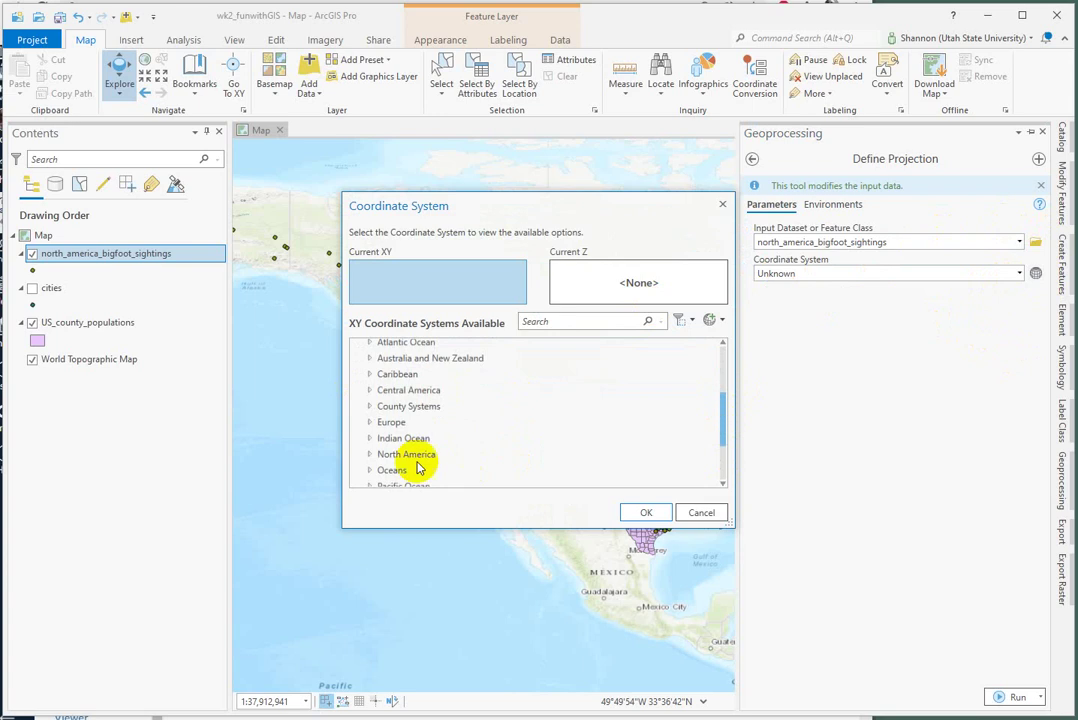
pyautogui.click(370, 455)
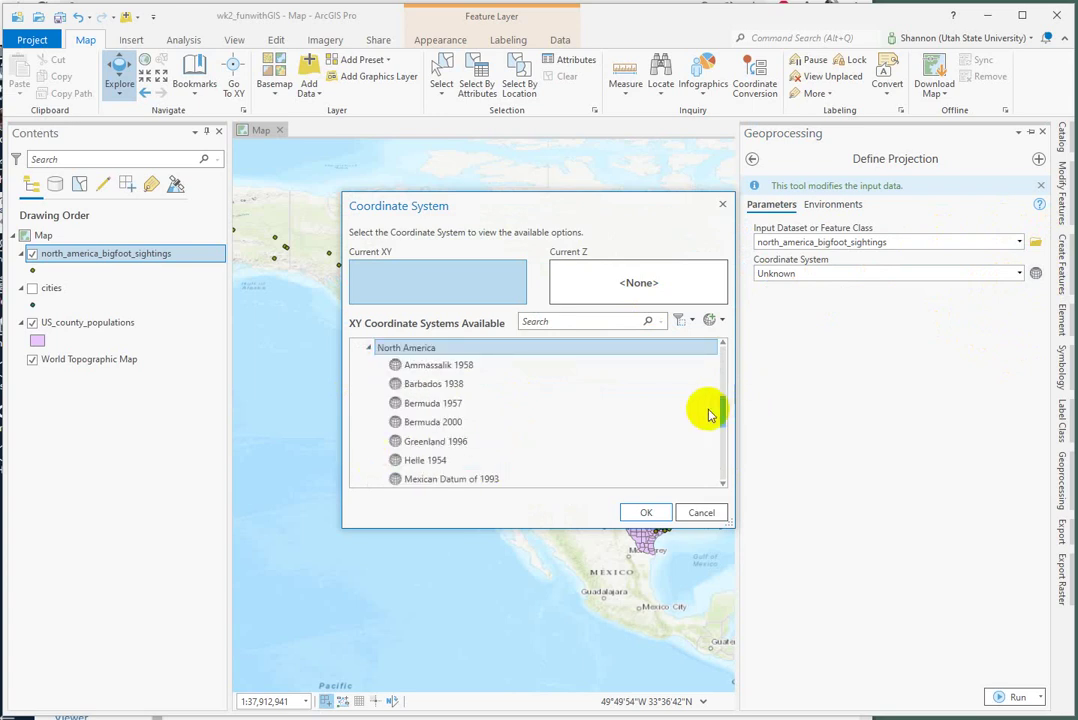
pyautogui.moveTo(723, 410); pyautogui.dragTo(717, 450)
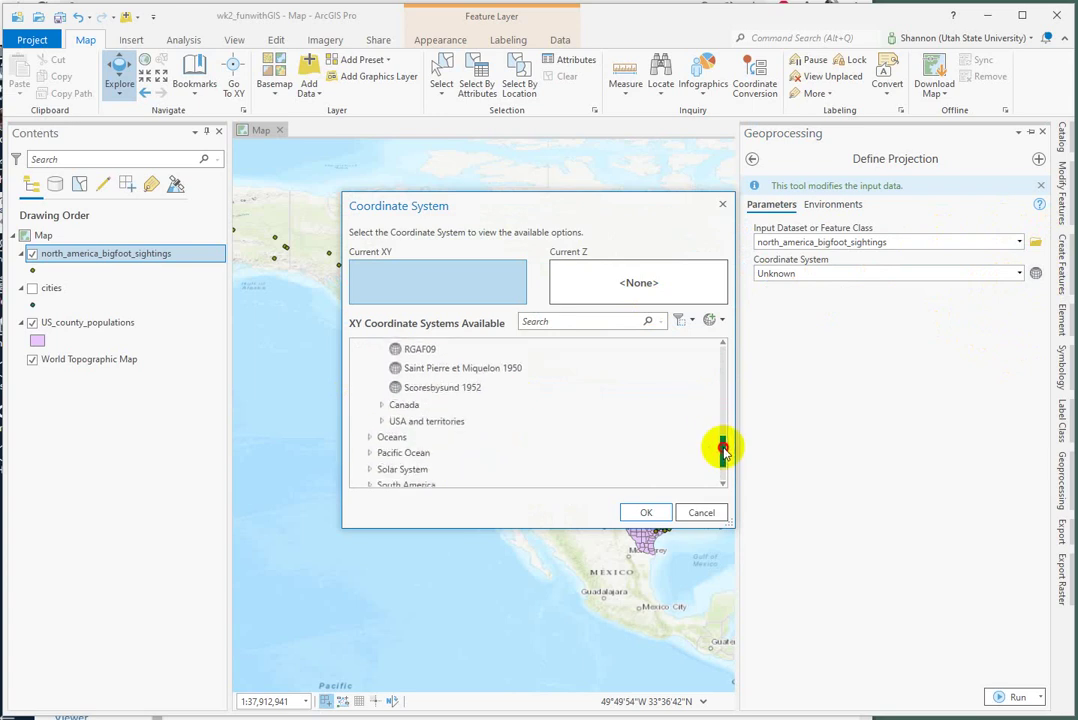
pyautogui.click(379, 422)
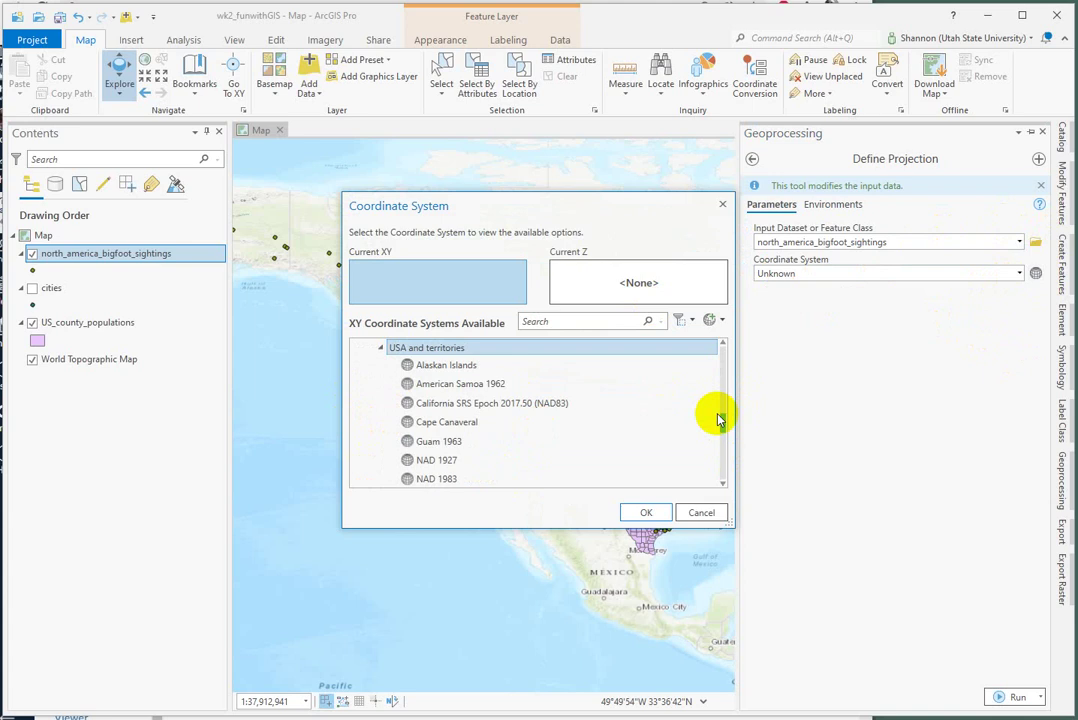
pyautogui.scroll(-1, 724, 422)
pyautogui.click(438, 444)
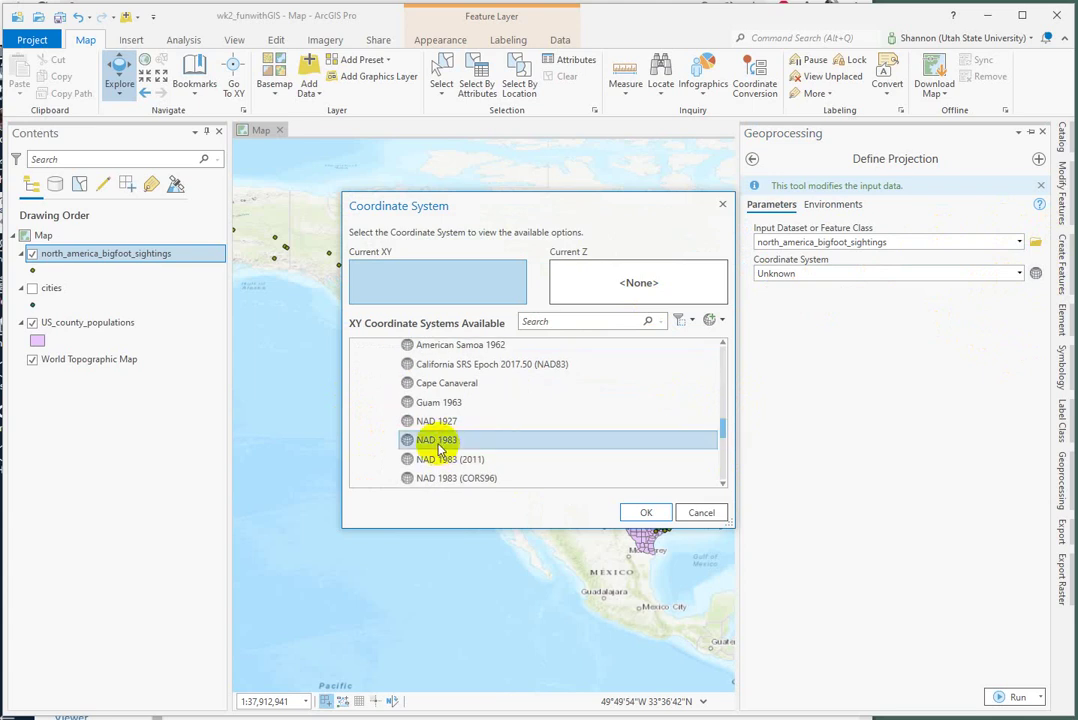
pyautogui.click(645, 513)
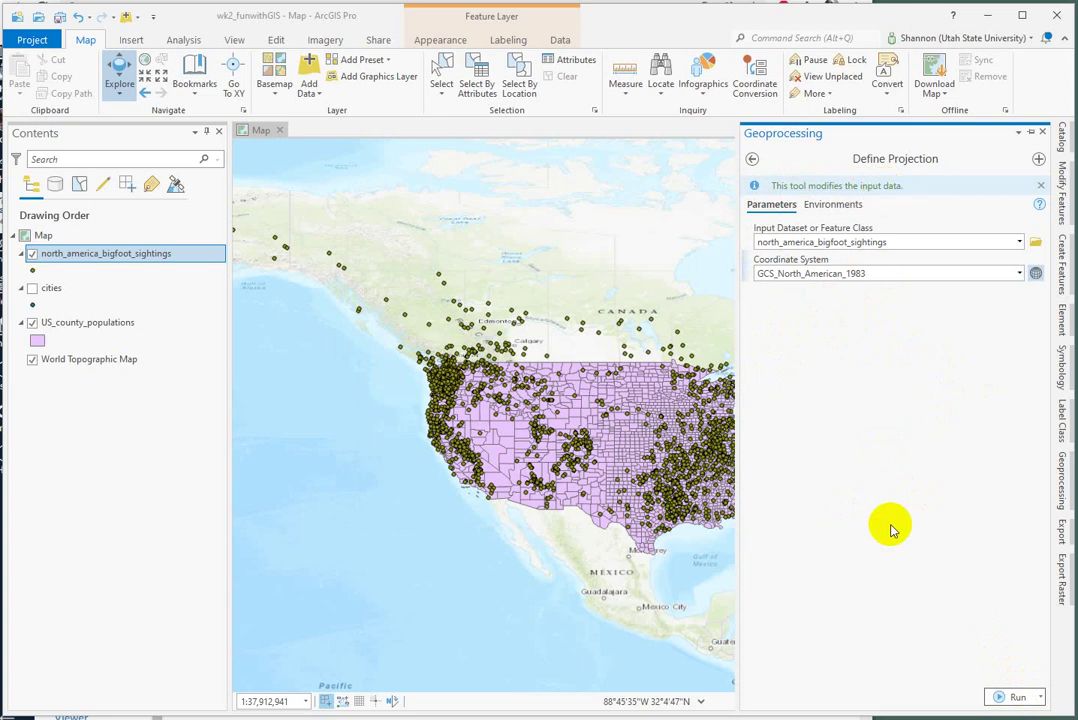
pyautogui.click(1013, 697)
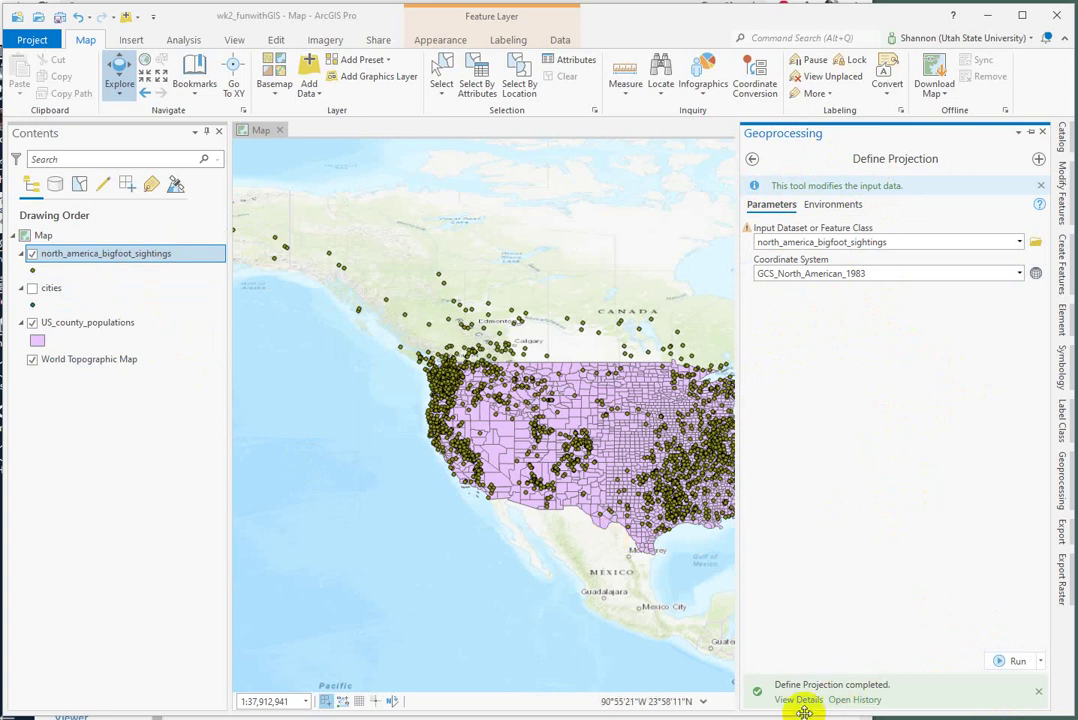
pyautogui.click(128, 466)
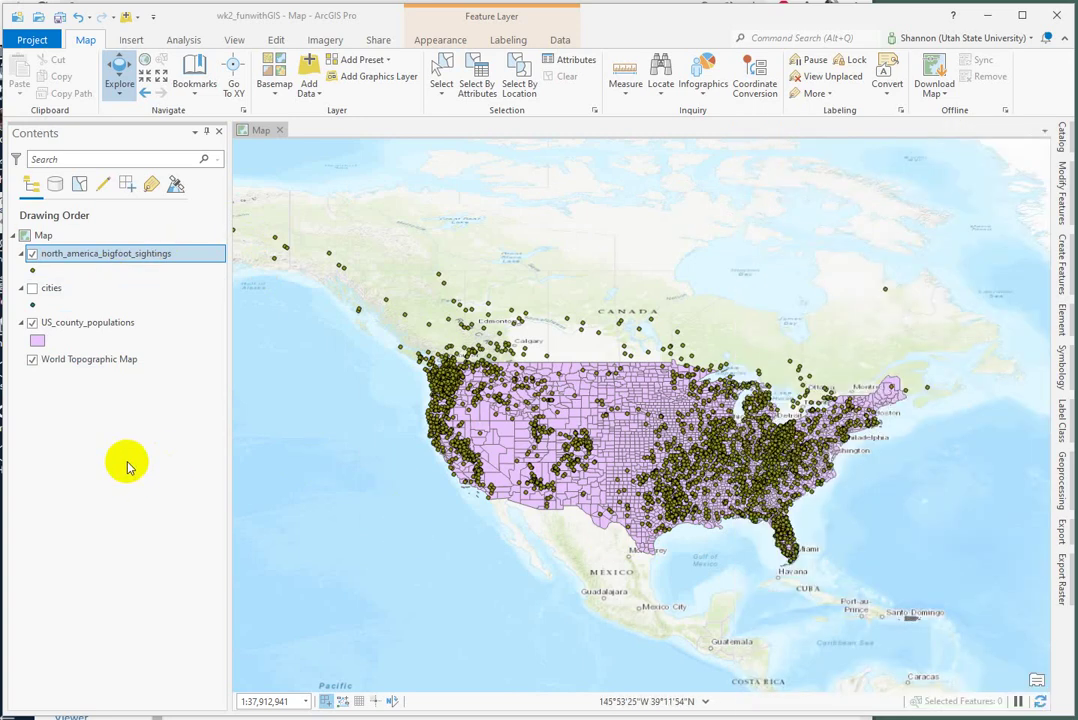
# In Map Properties, set the map coordinate system to USA Contiguous Albers Equal Area Conic.
pyautogui.rightClick(40, 238)
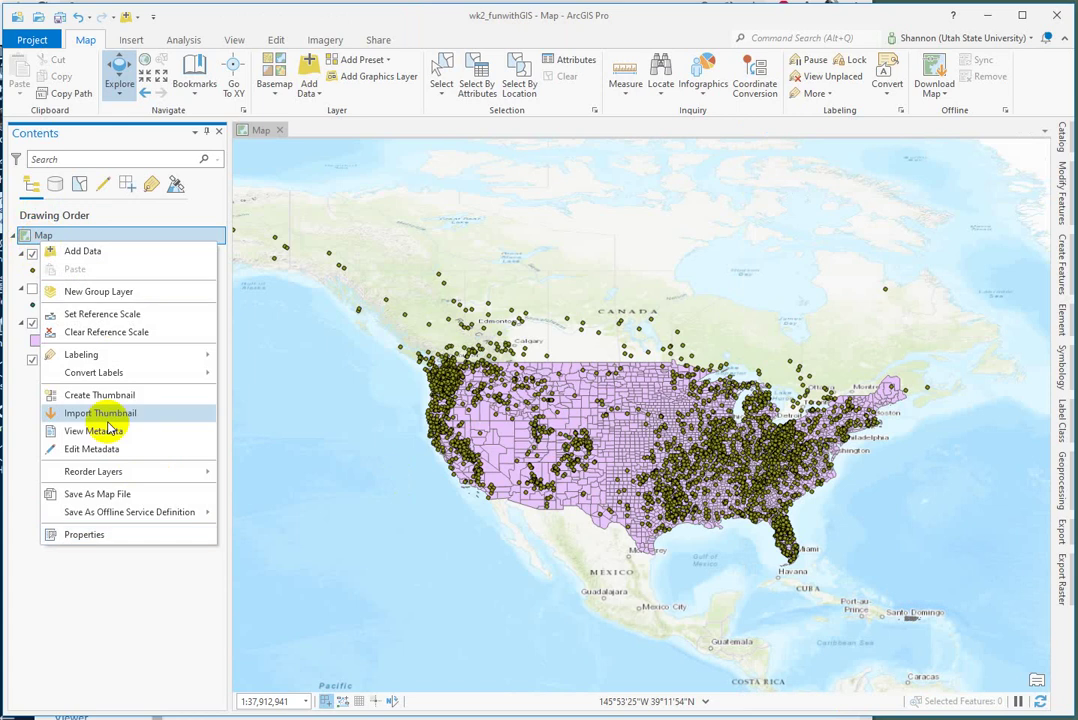
pyautogui.click(101, 540)
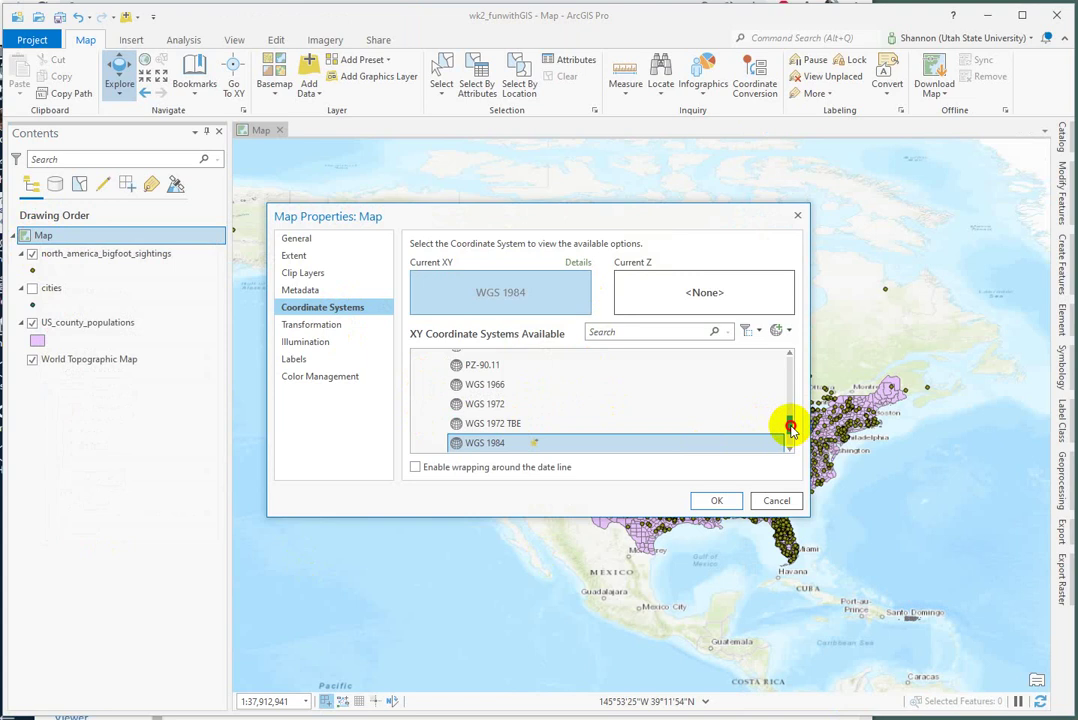
pyautogui.moveTo(790, 428); pyautogui.dragTo(787, 356)
pyautogui.click(415, 378)
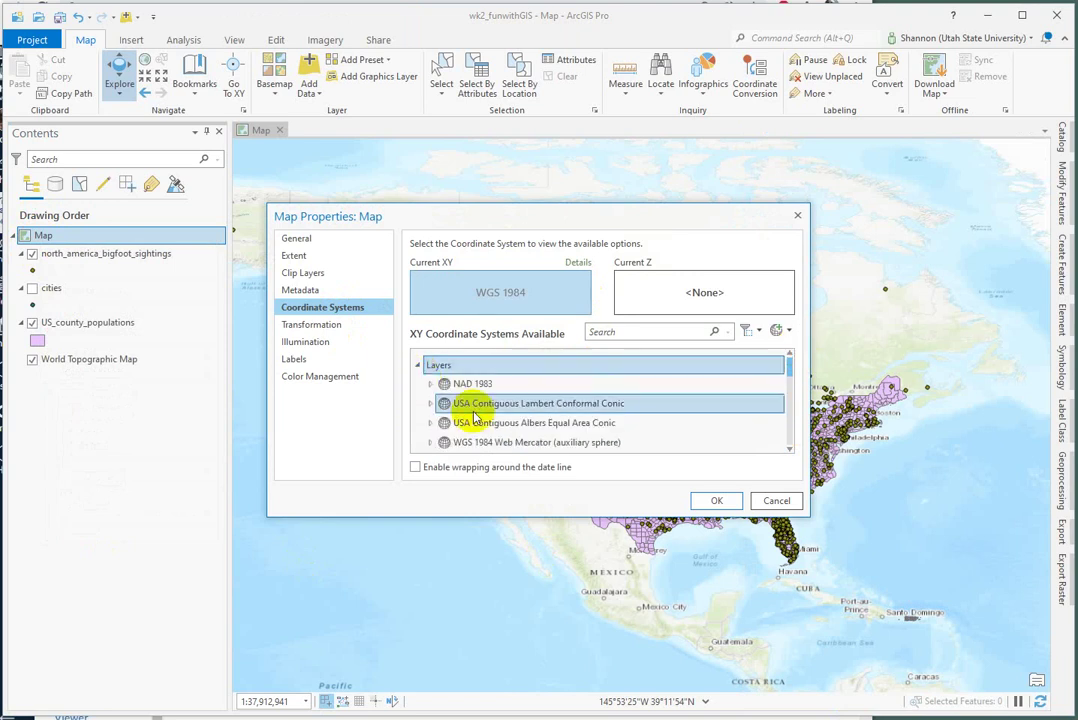
pyautogui.click(543, 423)
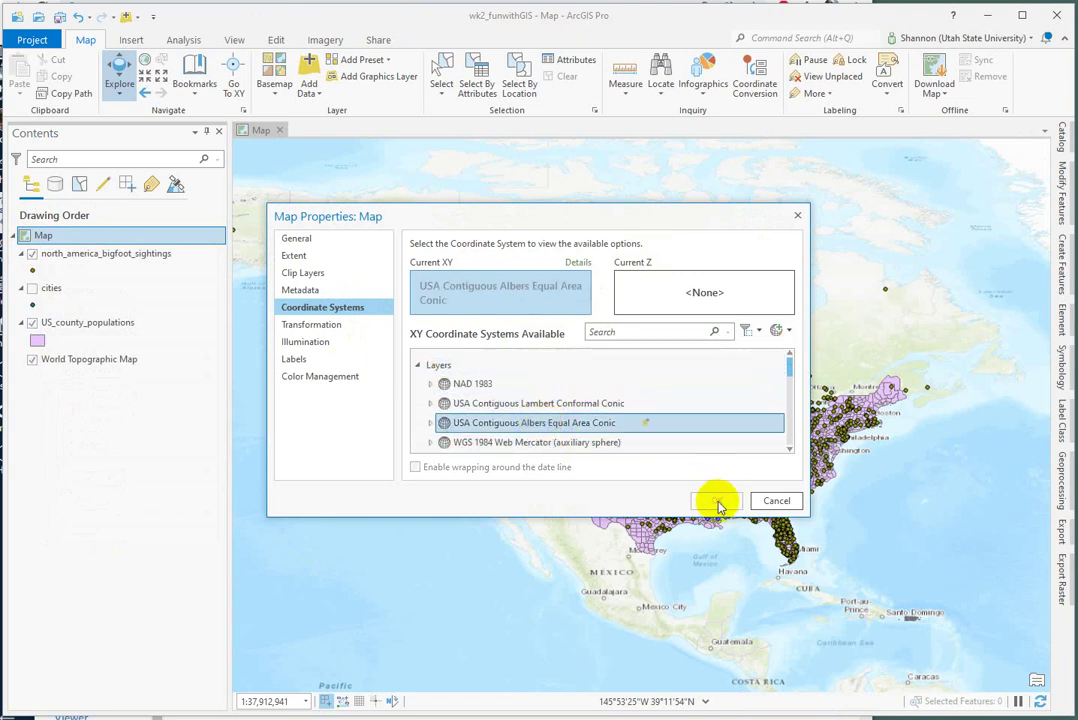
pyautogui.click(718, 502)
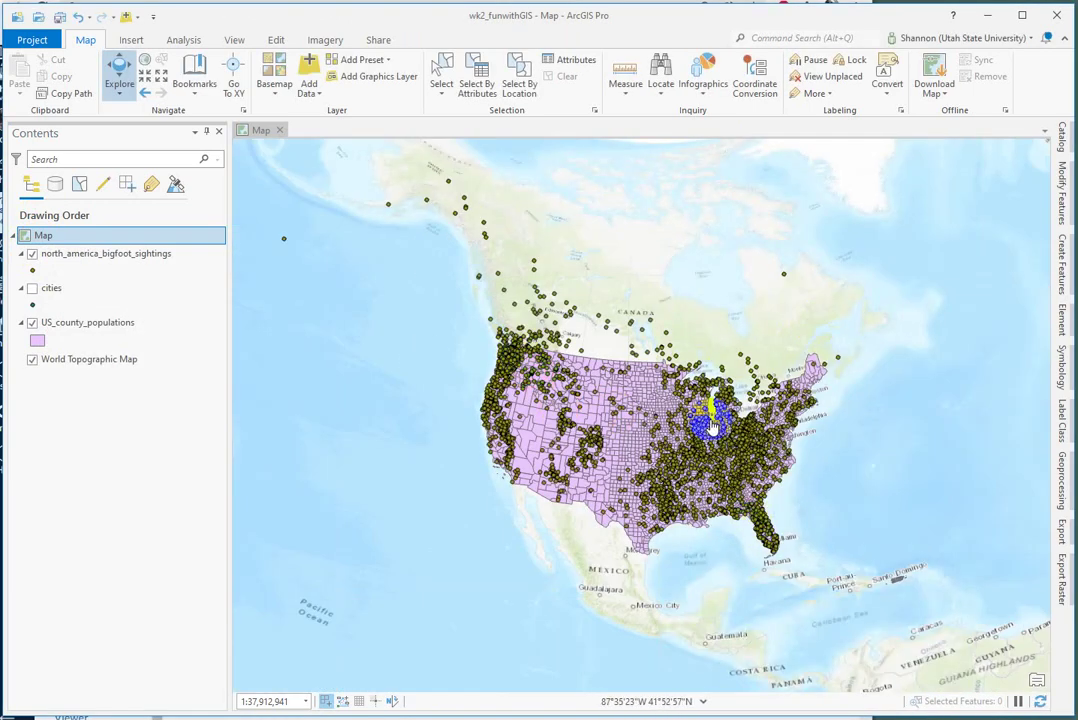
# Open the bigfoot sightings layer's properties and enlarge the window.
pyautogui.rightClick(99, 254)
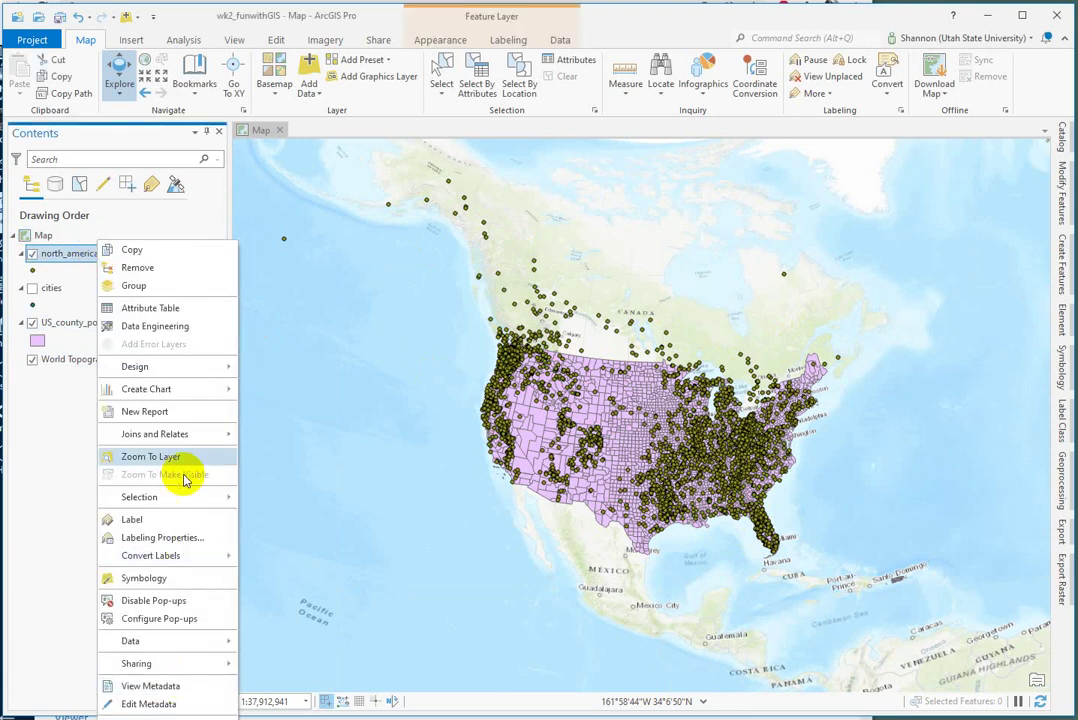
pyautogui.click(150, 717)
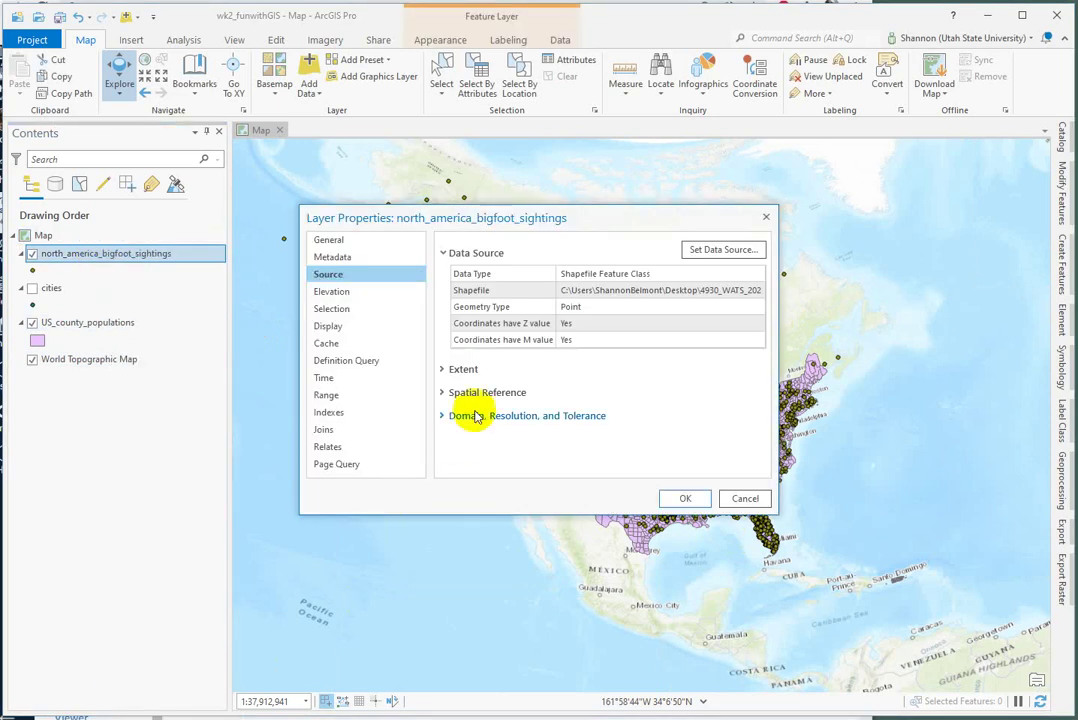
pyautogui.moveTo(605, 218); pyautogui.dragTo(897, 149)
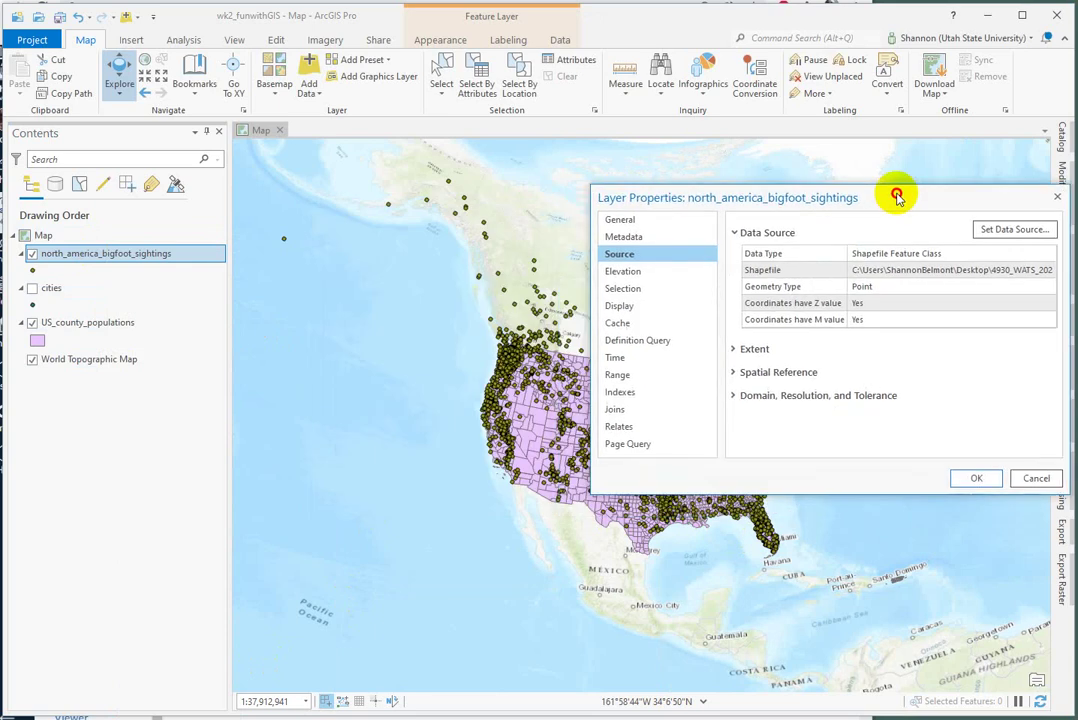
pyautogui.doubleClick(897, 149)
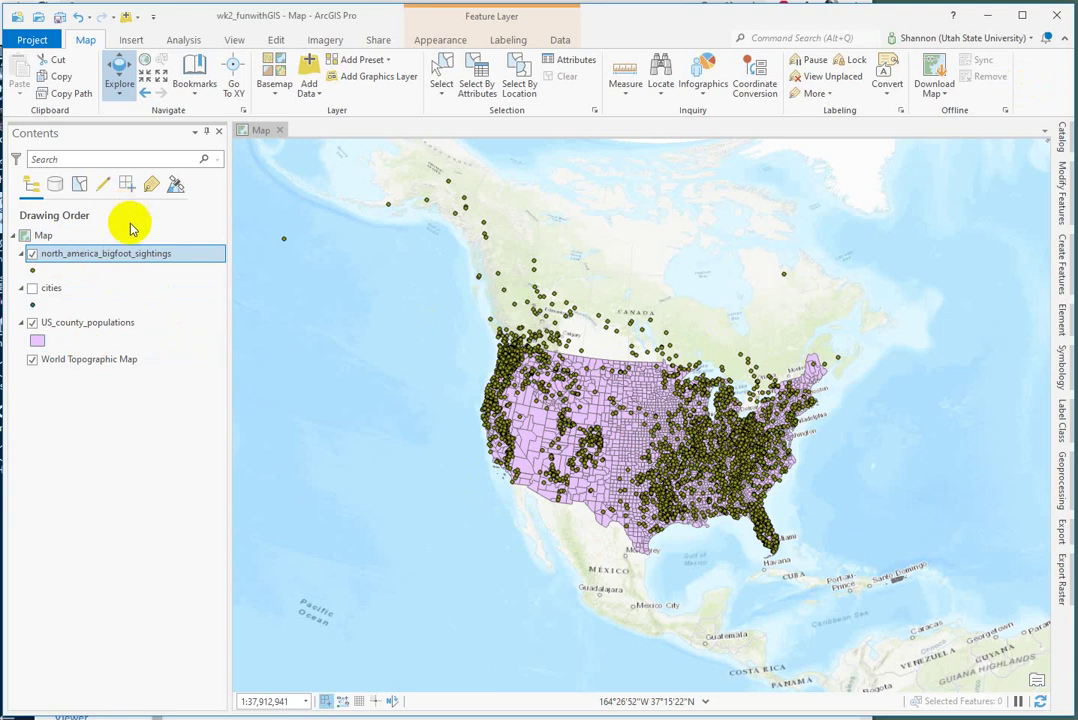
# Reopen the layer properties and expand Spatial Reference, showing NAD 1983, WKID 4269.
pyautogui.rightClick(114, 258)
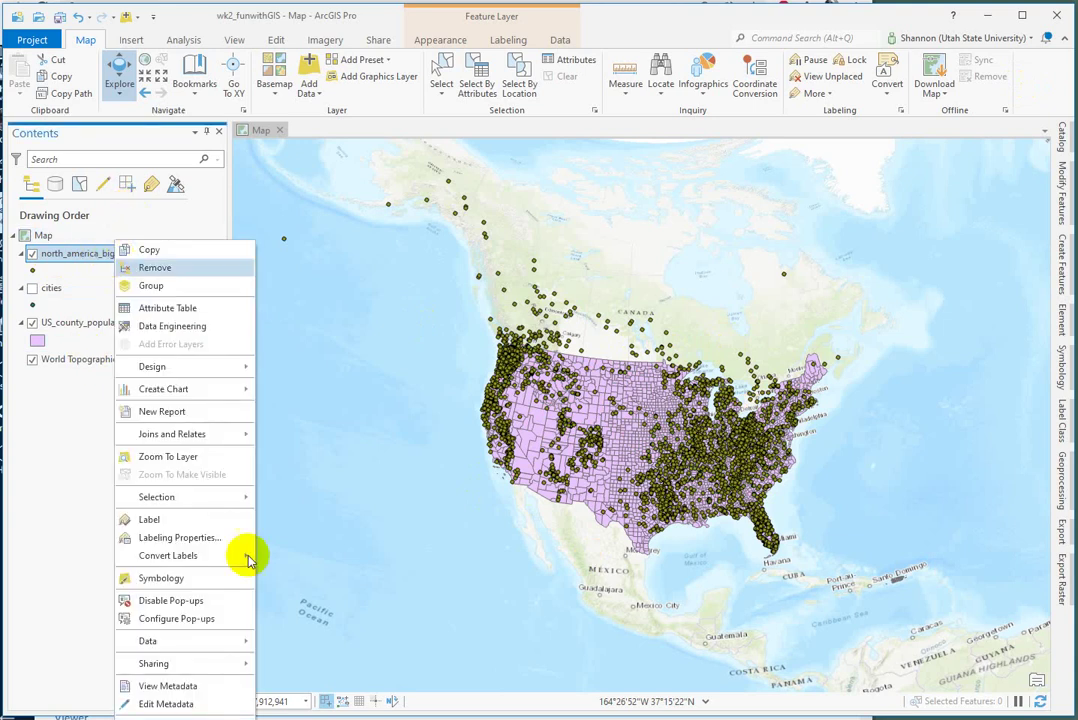
pyautogui.click(165, 717)
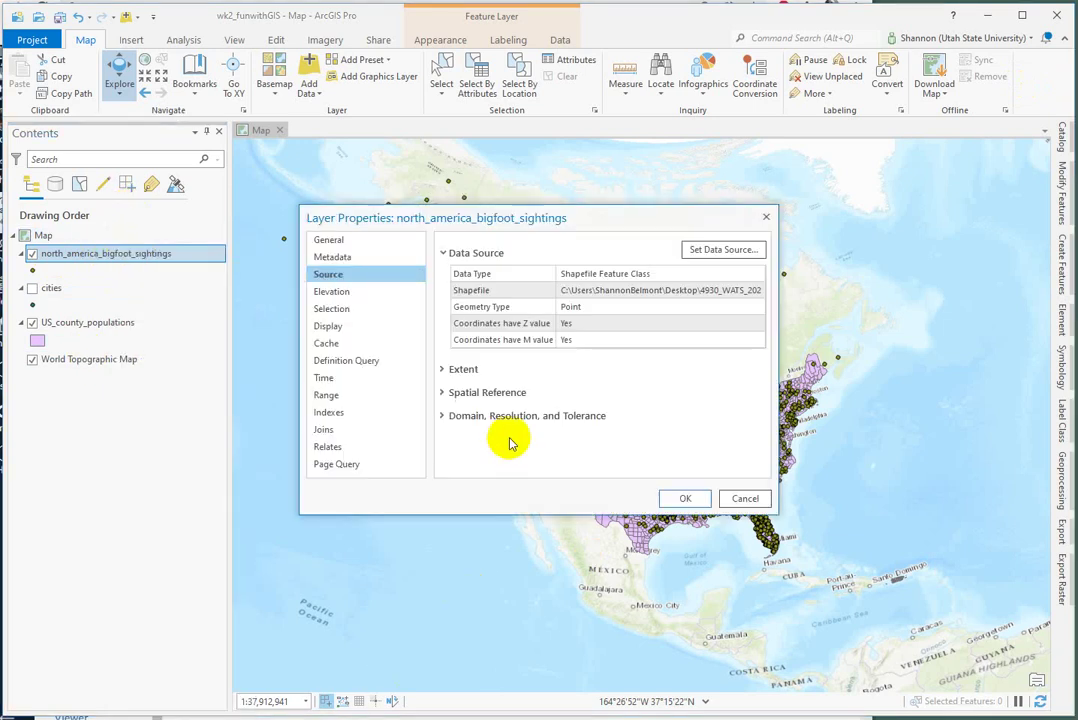
pyautogui.click(443, 370)
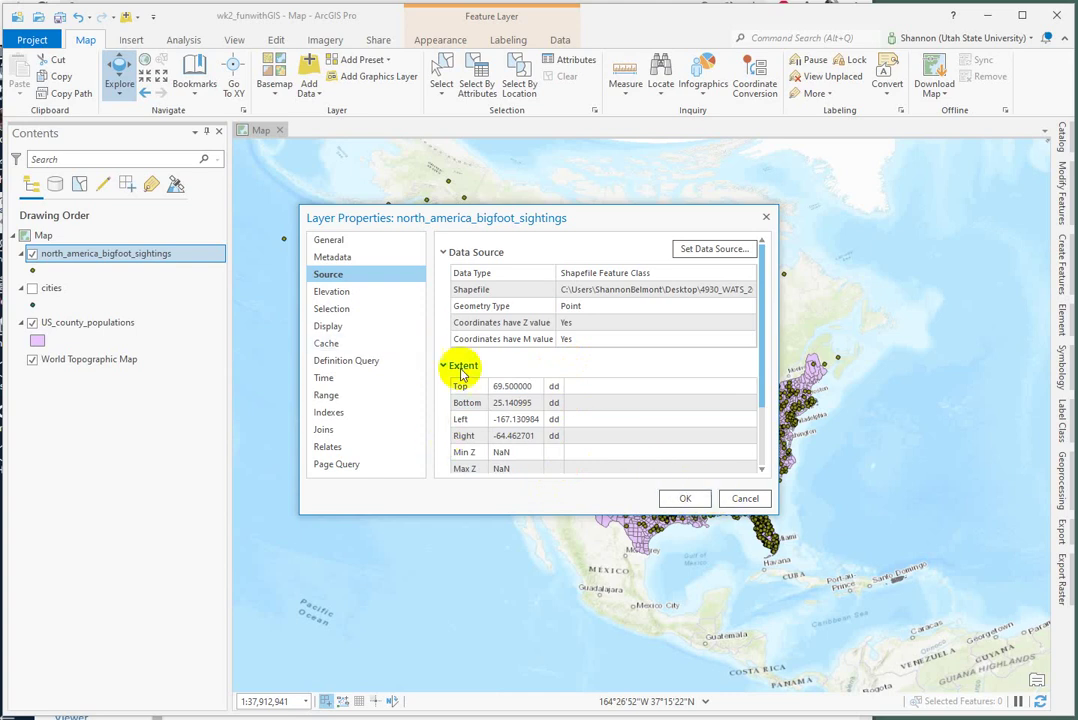
pyautogui.click(444, 367)
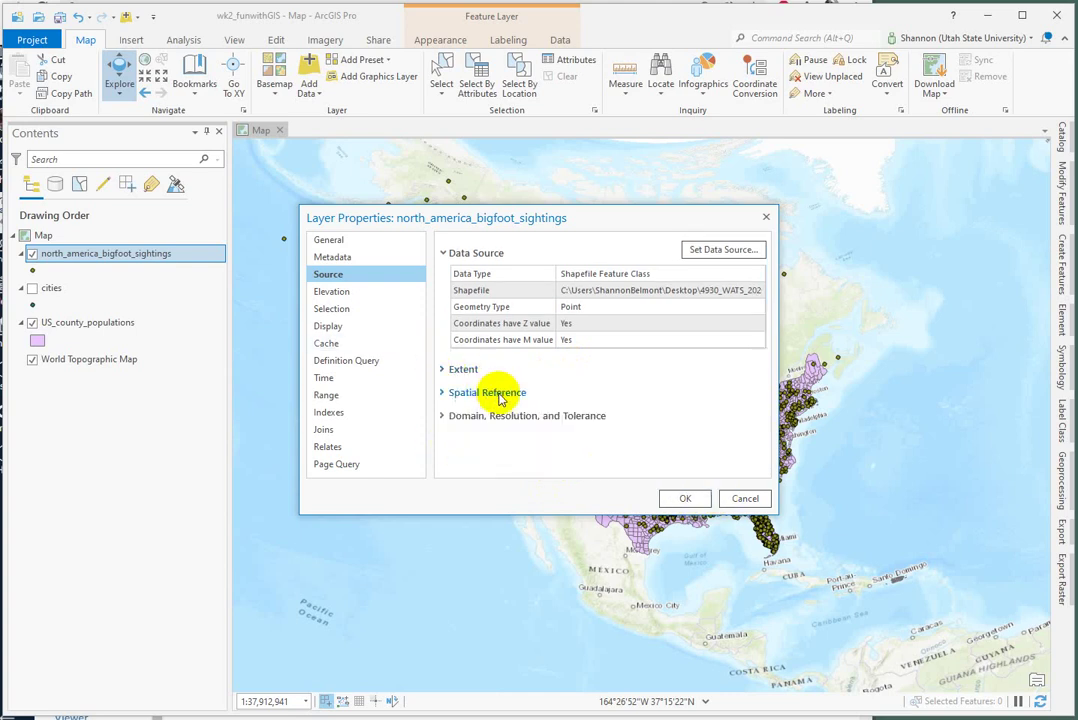
pyautogui.click(443, 393)
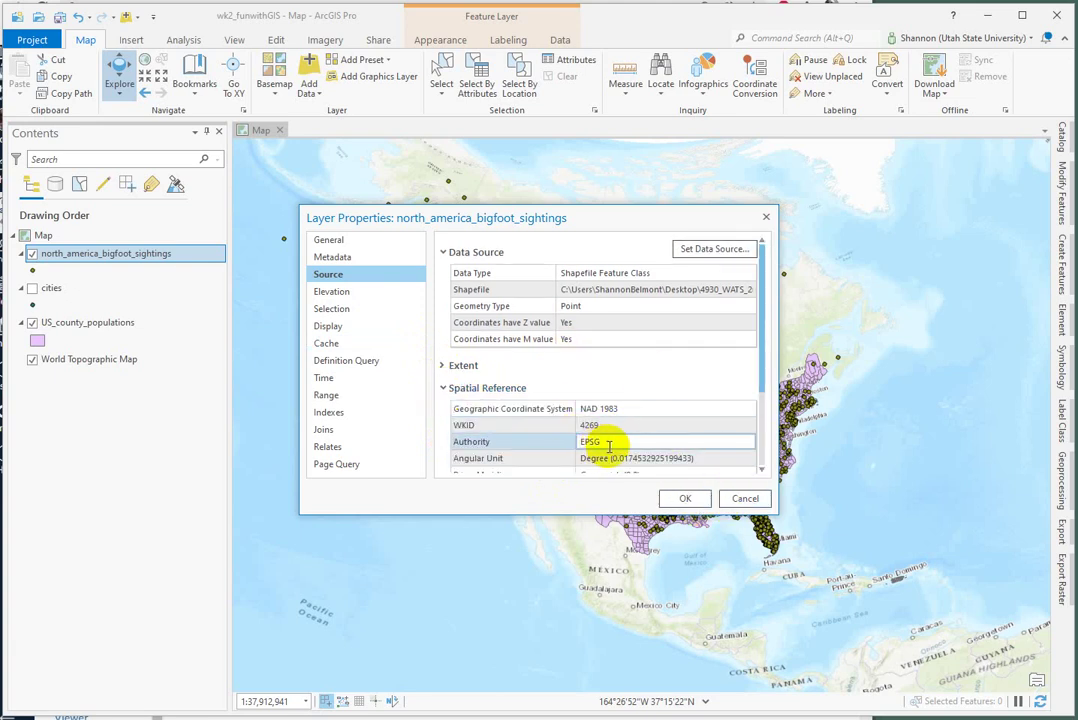
# Close the bigfoot sightings Layer Properties with OK.
pyautogui.click(686, 498)
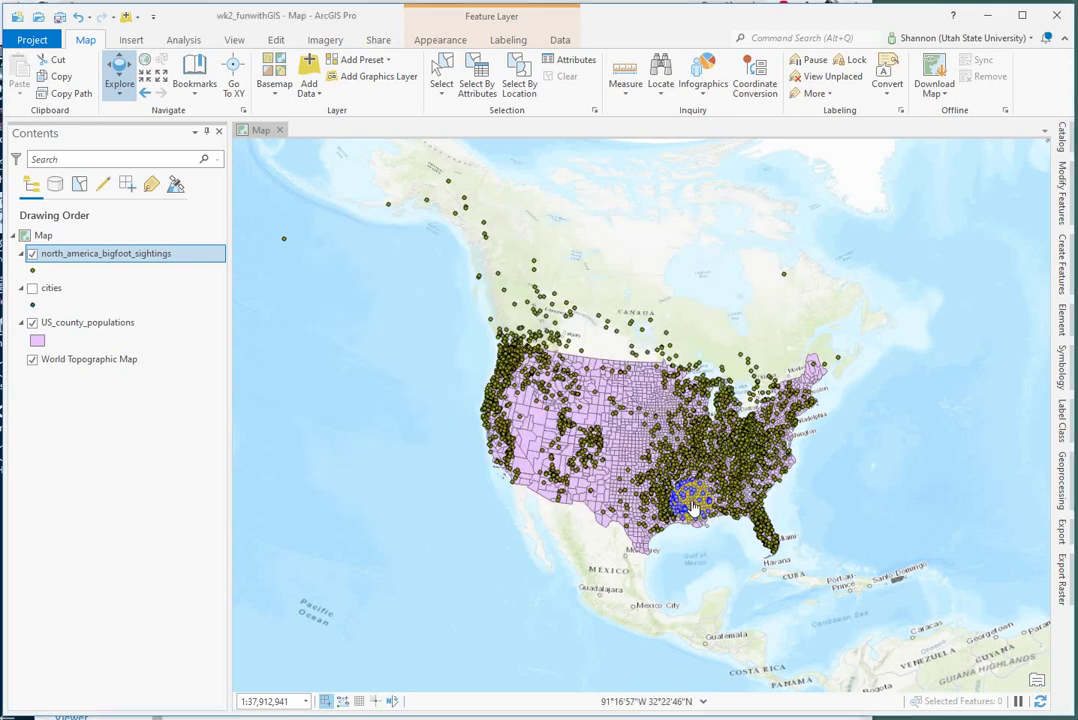